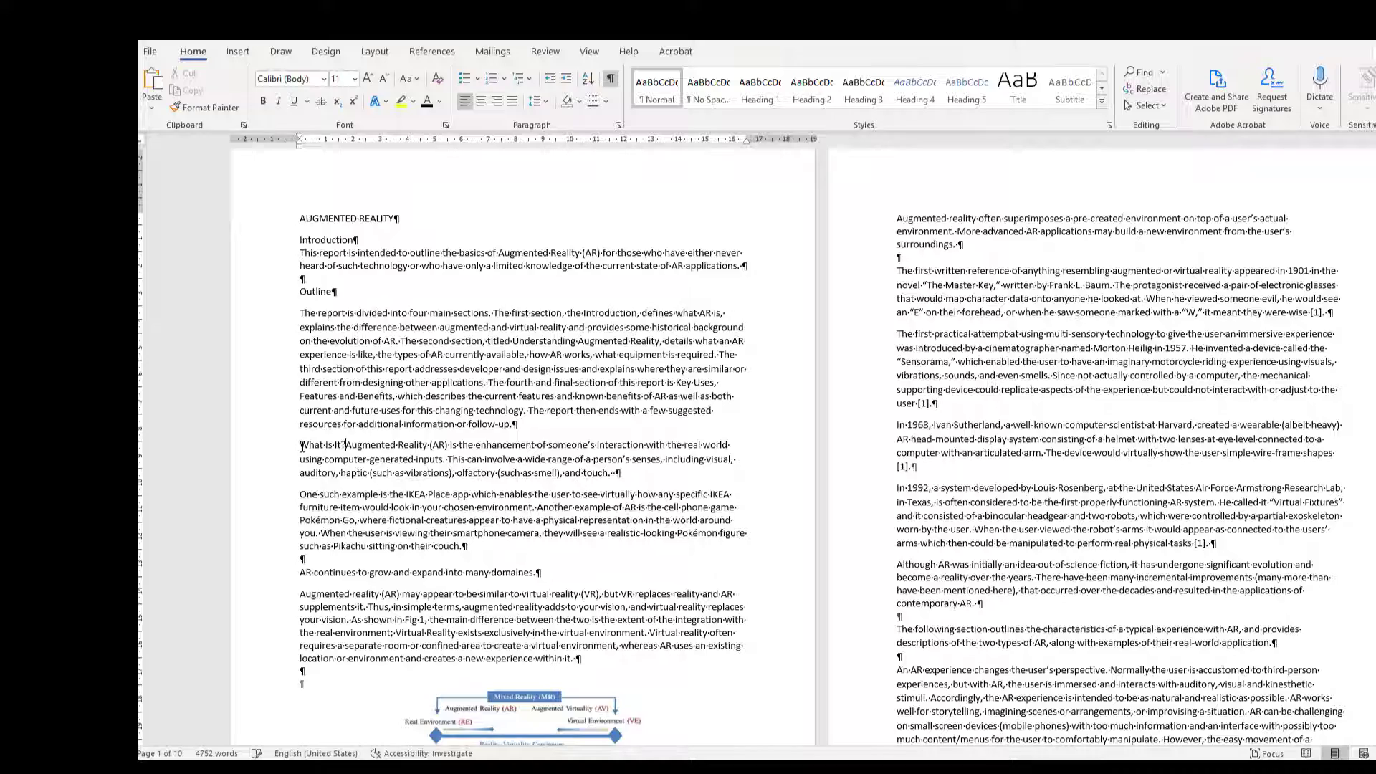
Step: Put the "What Is It?" heading on its own line and insert a blank line below the Introduction heading
key(Return)
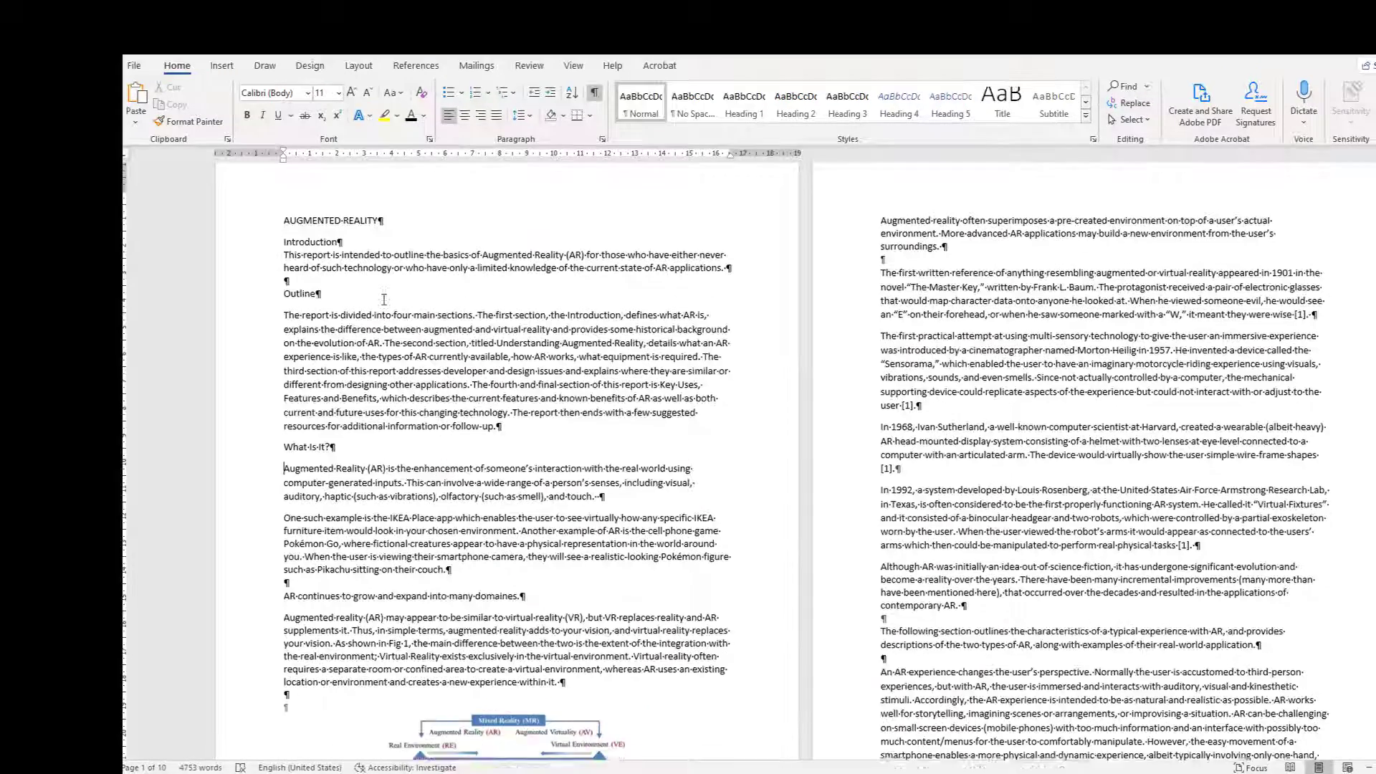
scroll(303, 444, down, 1)
click(345, 220)
key(Return)
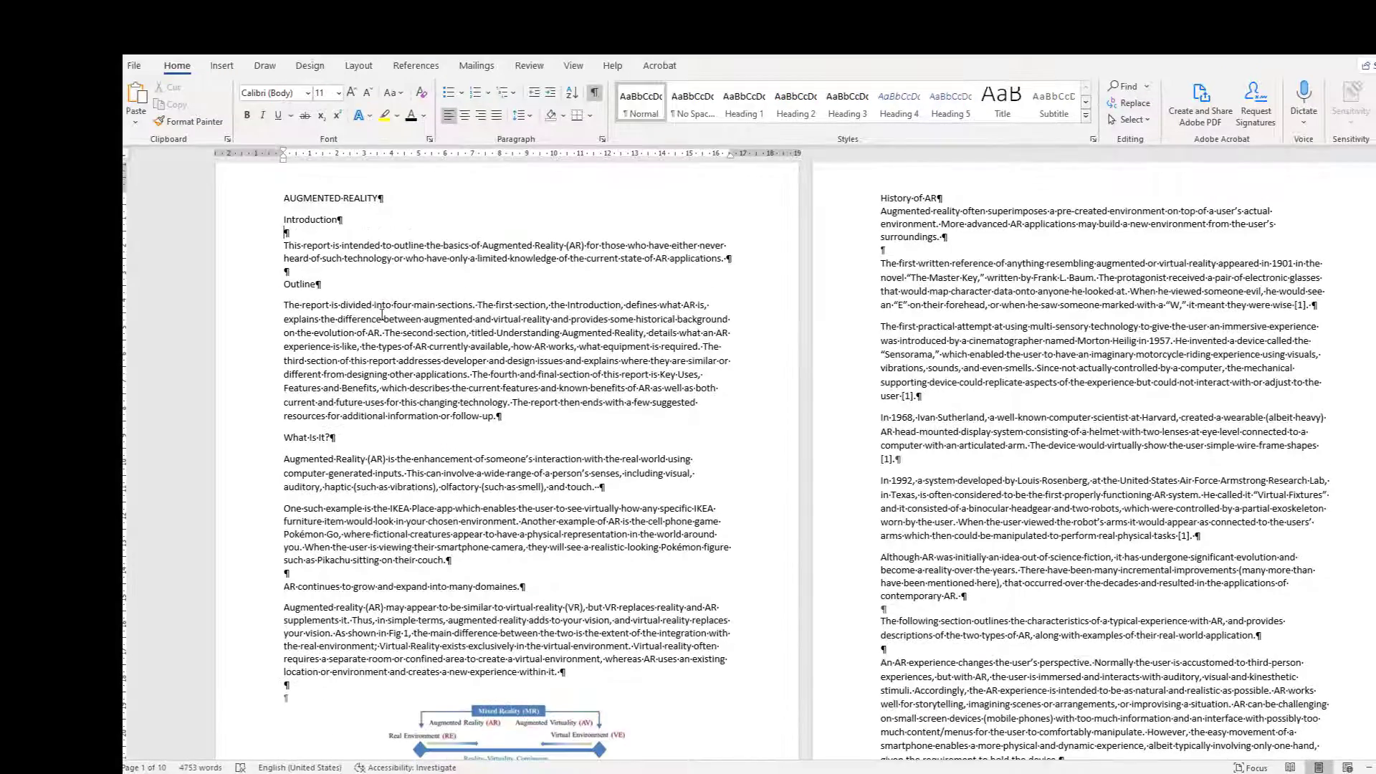
Step: Add an "Understanding AR" heading line, followed by a blank line, above the sentence "AR continues to grow and expand into many domains."
scroll(288, 553, down, 1)
click(285, 551)
key(Return)
key(Up)
text(Understadning)
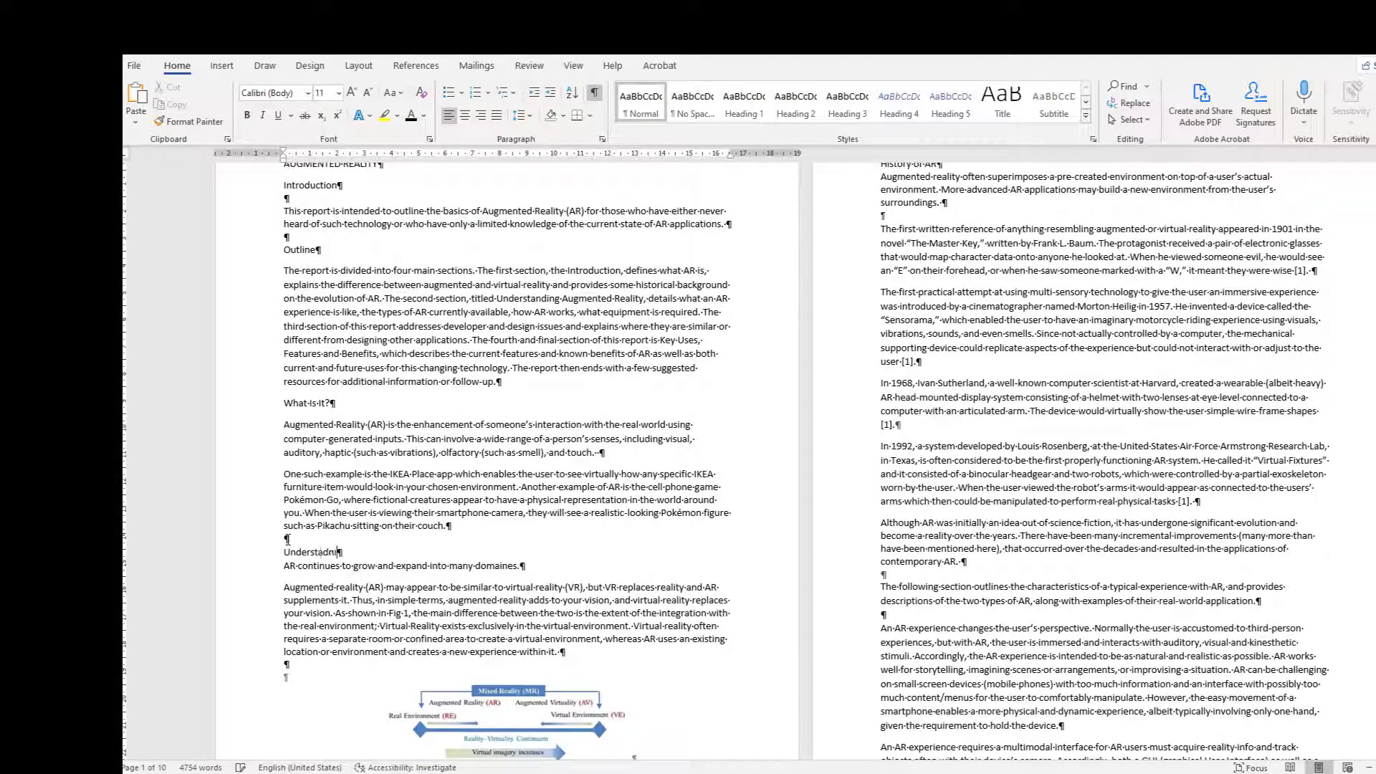
text( AR)
key(Return)
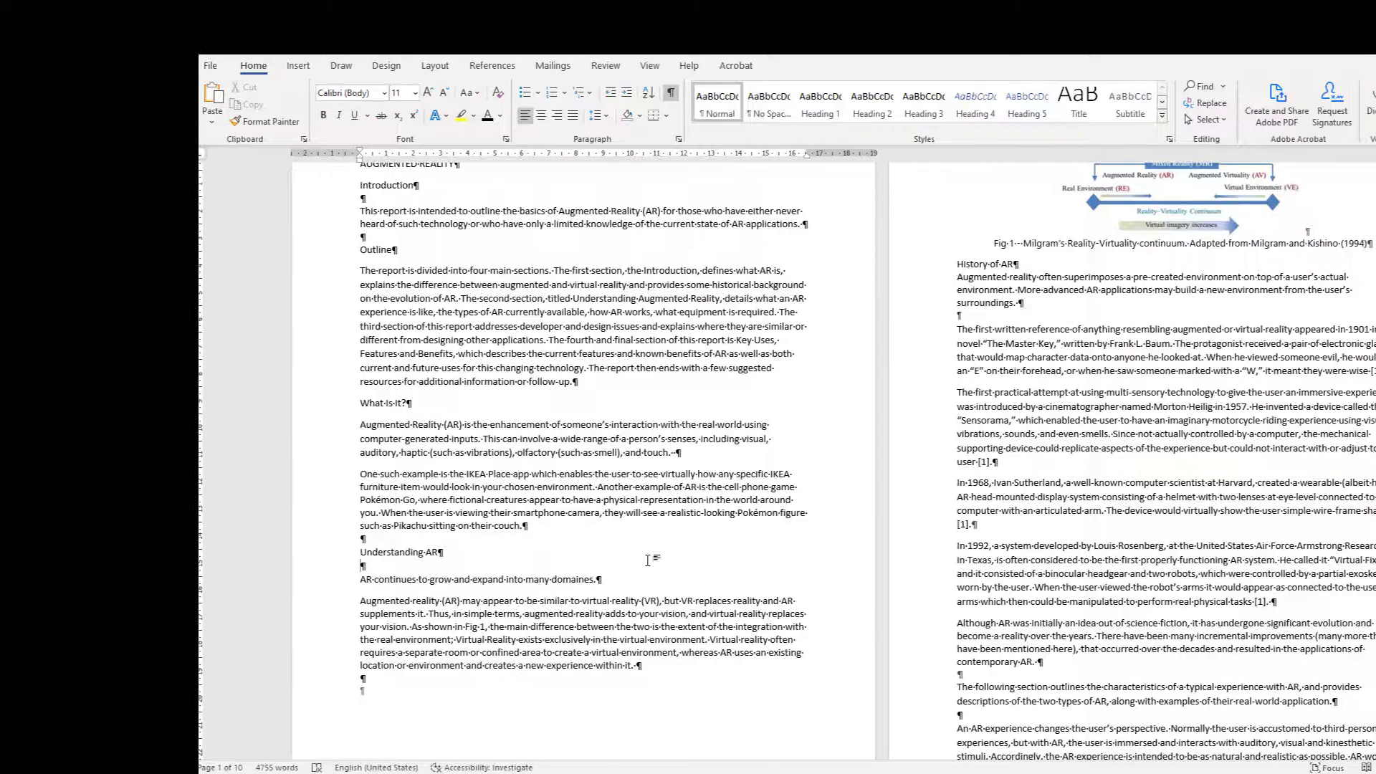
Step: Add a "Differences Between AR and VR" heading line, followed by a blank line, above the paragraph comparing augmented and virtual reality
click(283, 603)
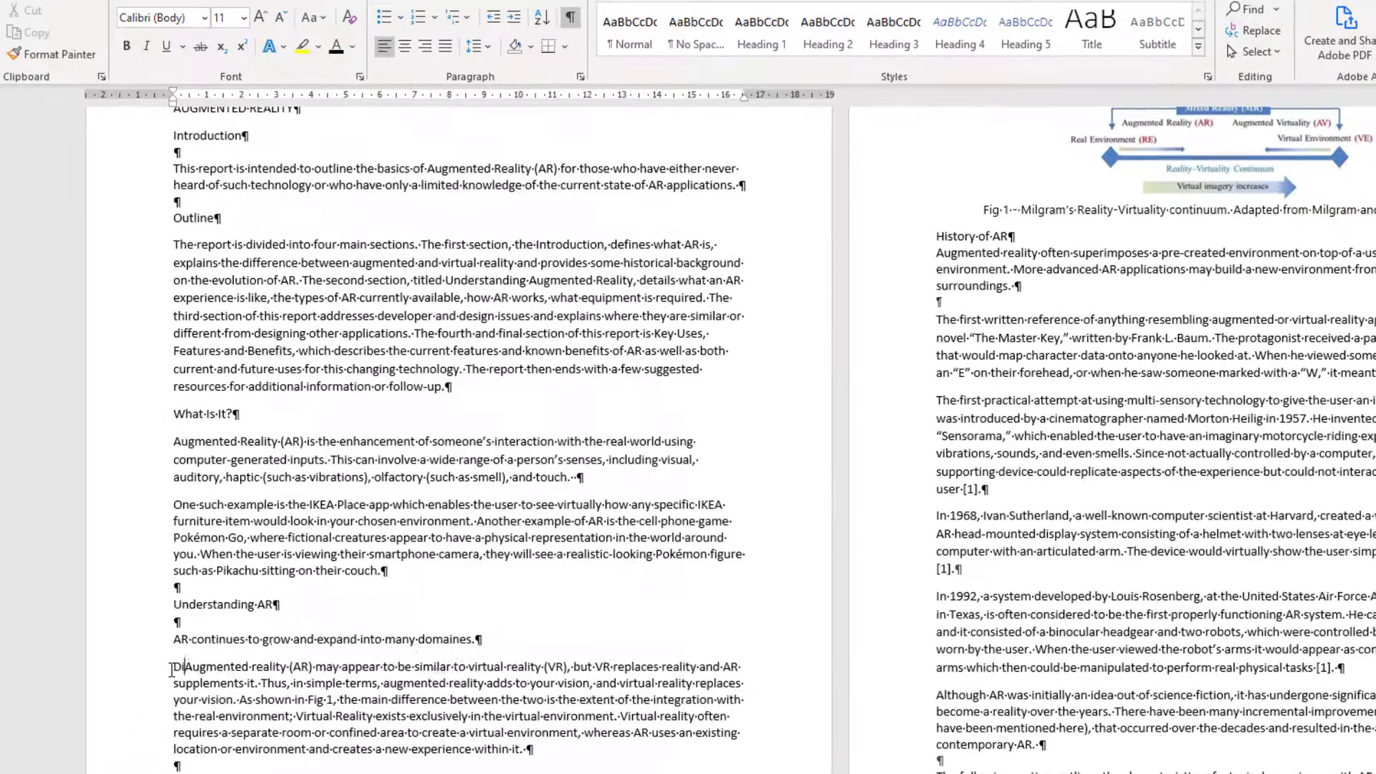
text(Difference)
text(s)
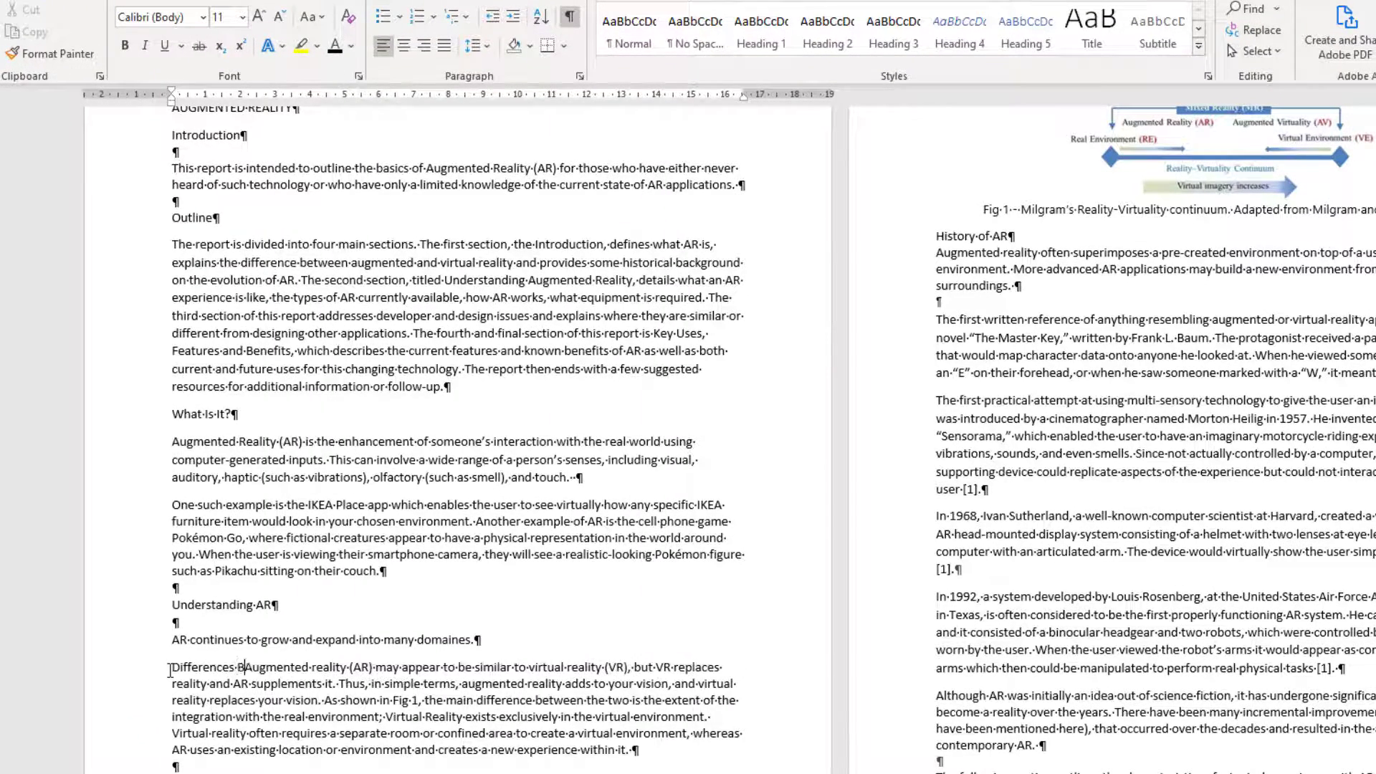
text( Between AR and VR)
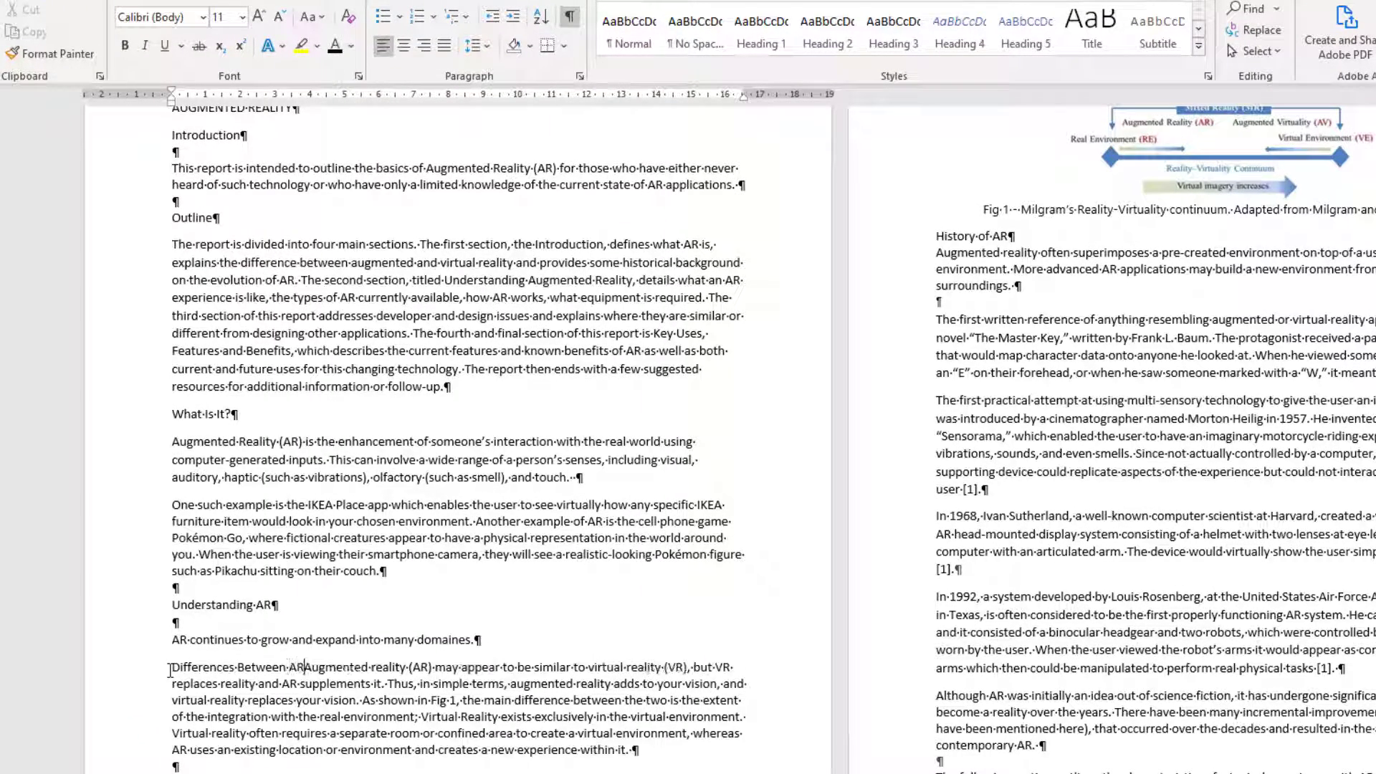
key(Return)
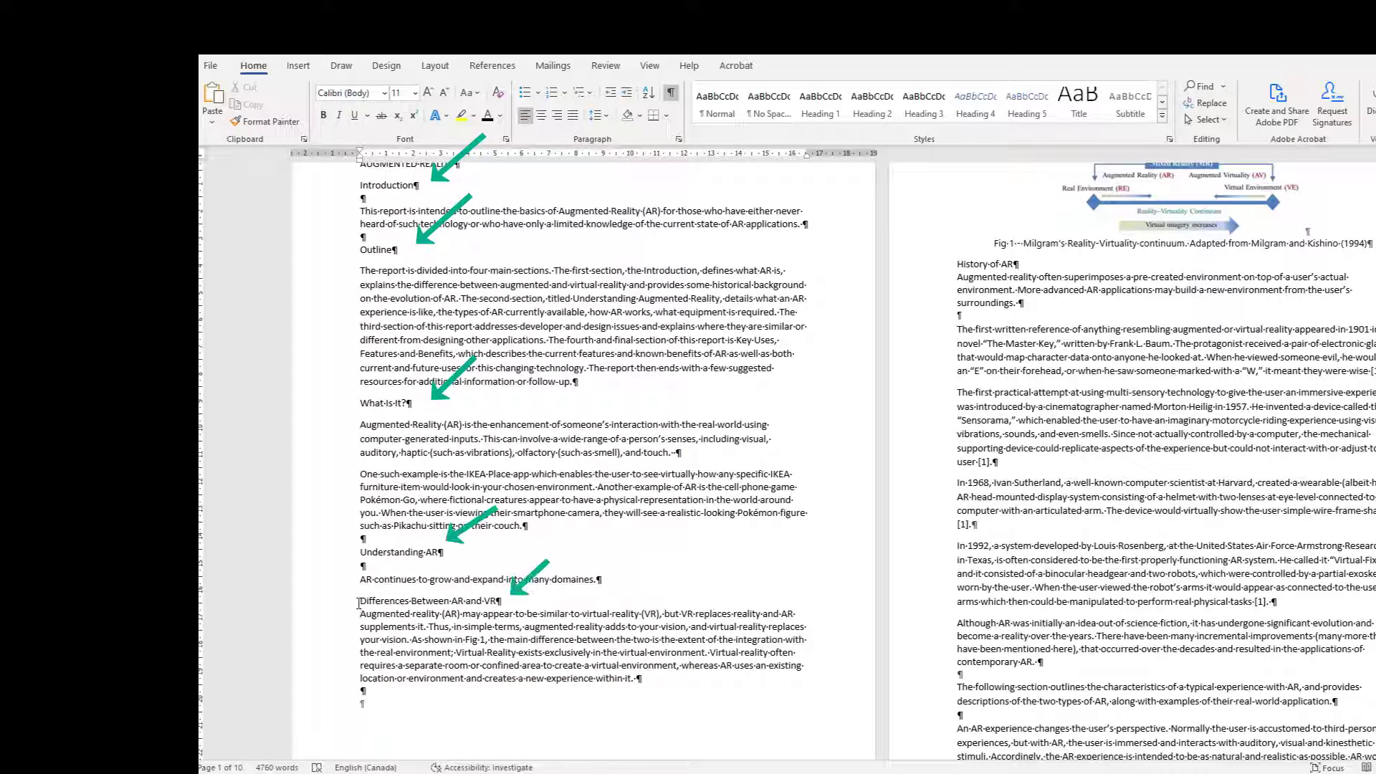
key(Return)
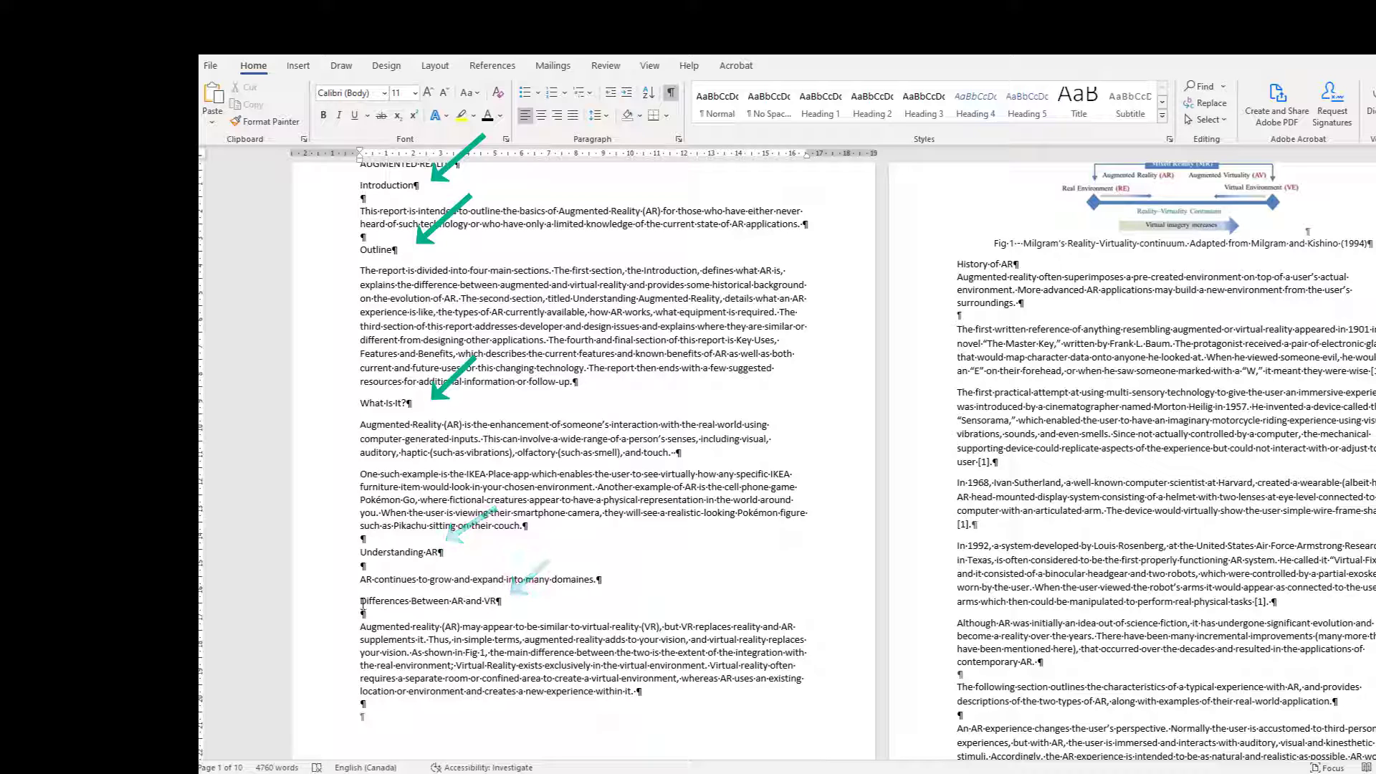
Step: Insert a blank line below the "History of AR" heading
scroll(362, 602, up, 2)
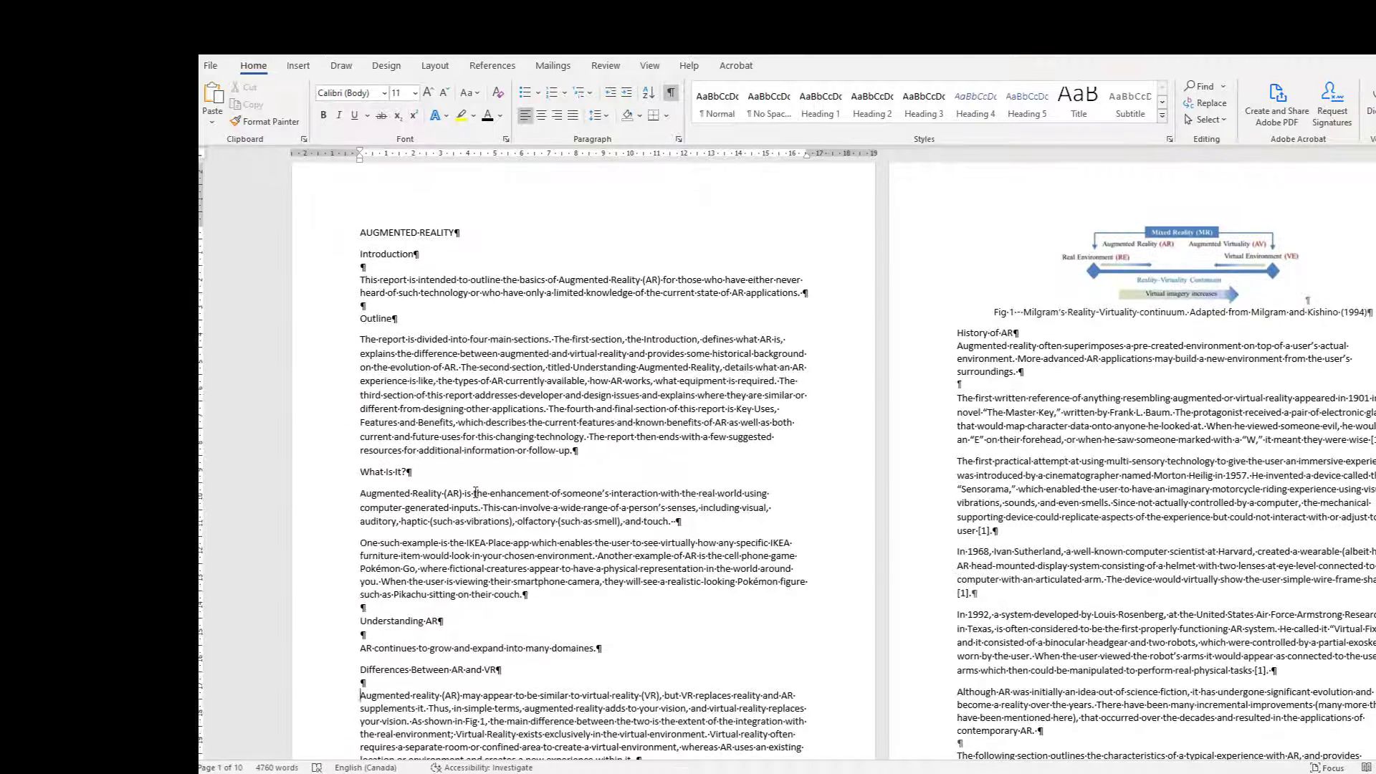
click(1016, 332)
key(Return)
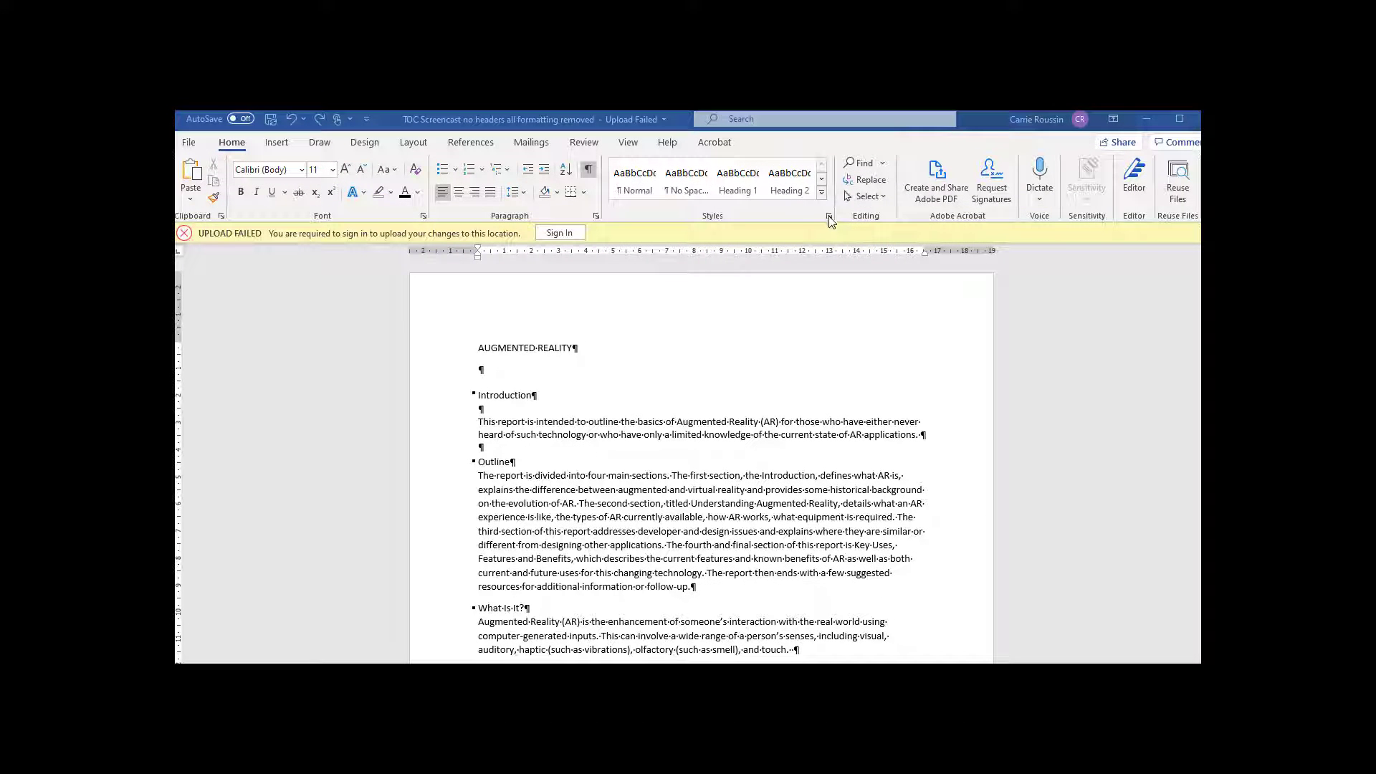
Step: Bring up the options of the Heading 1 style from the full Styles list and close the list
click(829, 217)
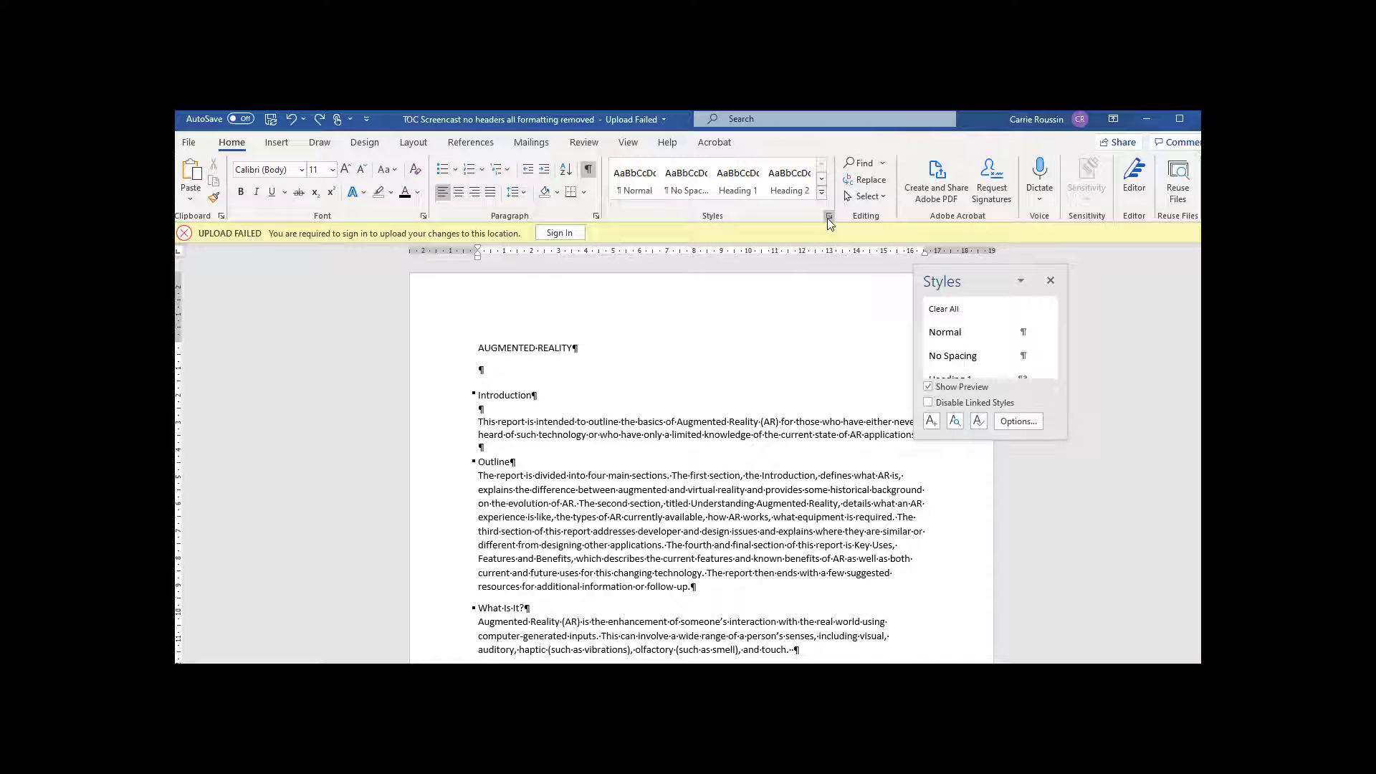
click(1051, 372)
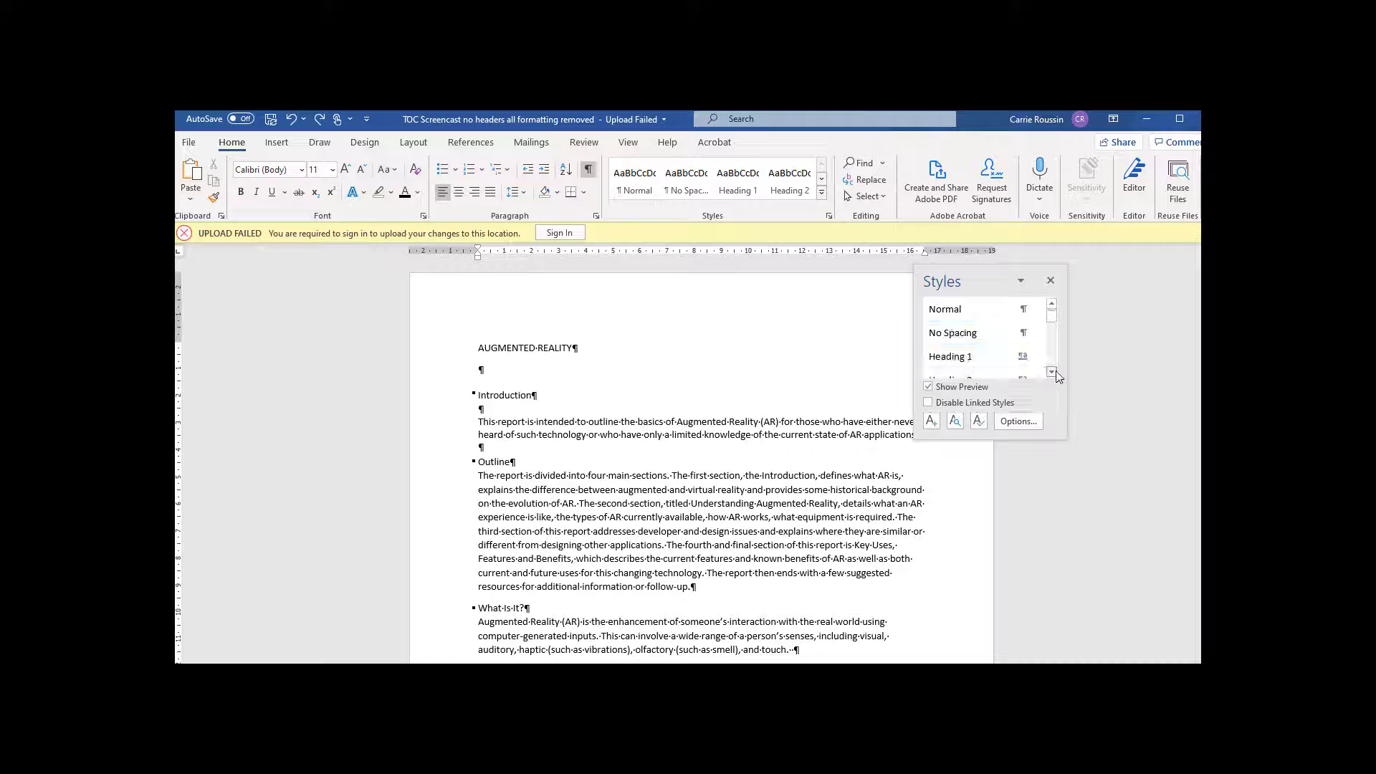
click(1032, 357)
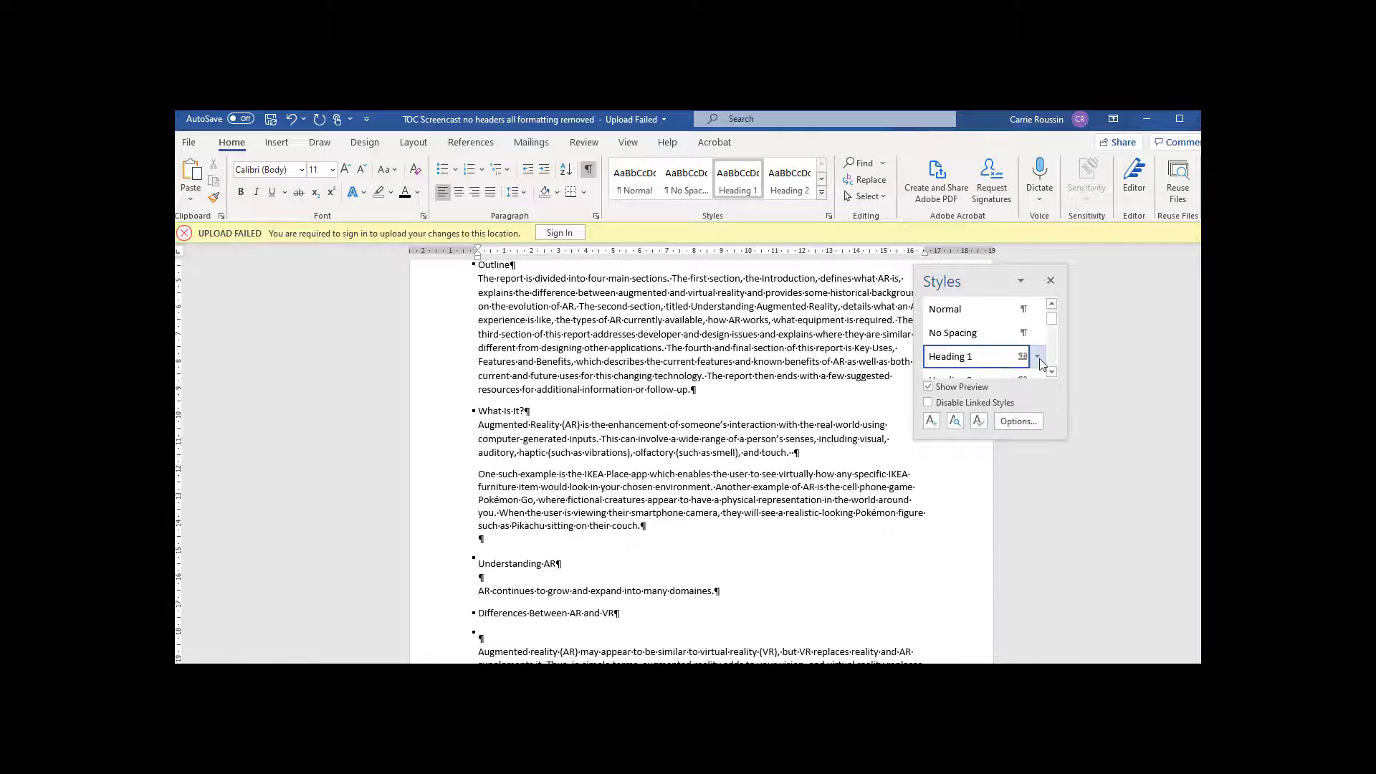
click(1039, 358)
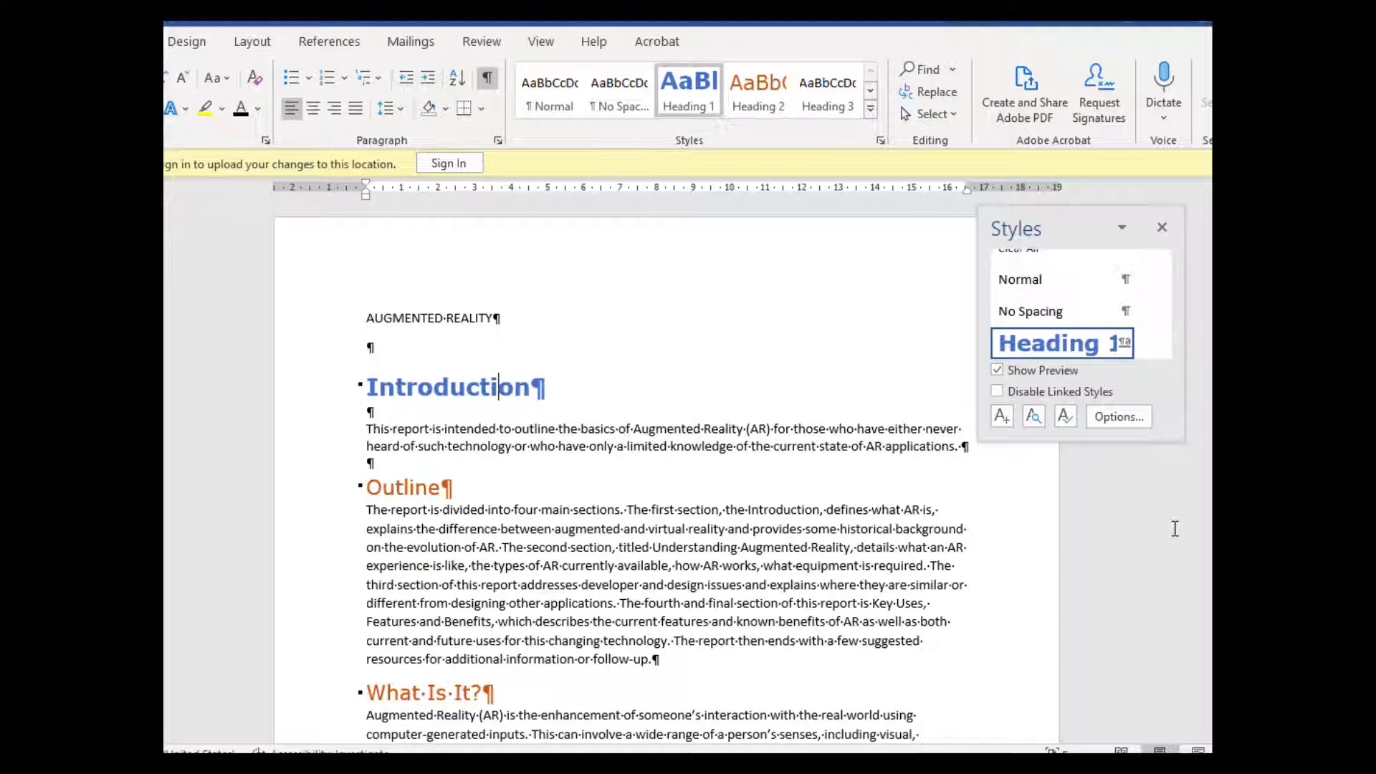
click(1174, 527)
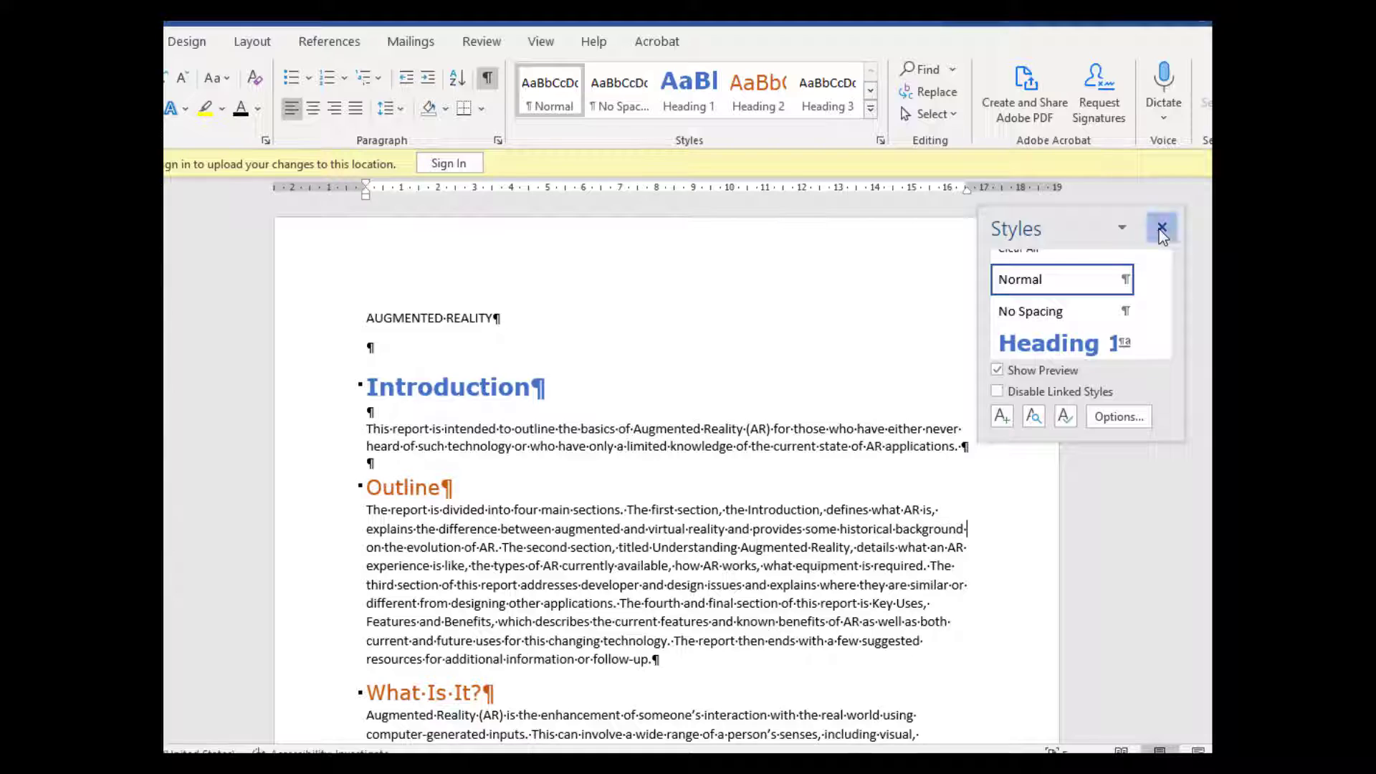
click(1161, 228)
Step: Apply the Heading 2 style to the "Key Augmented Reality Uses, Features & Benefits" heading
scroll(1161, 430, down, 6)
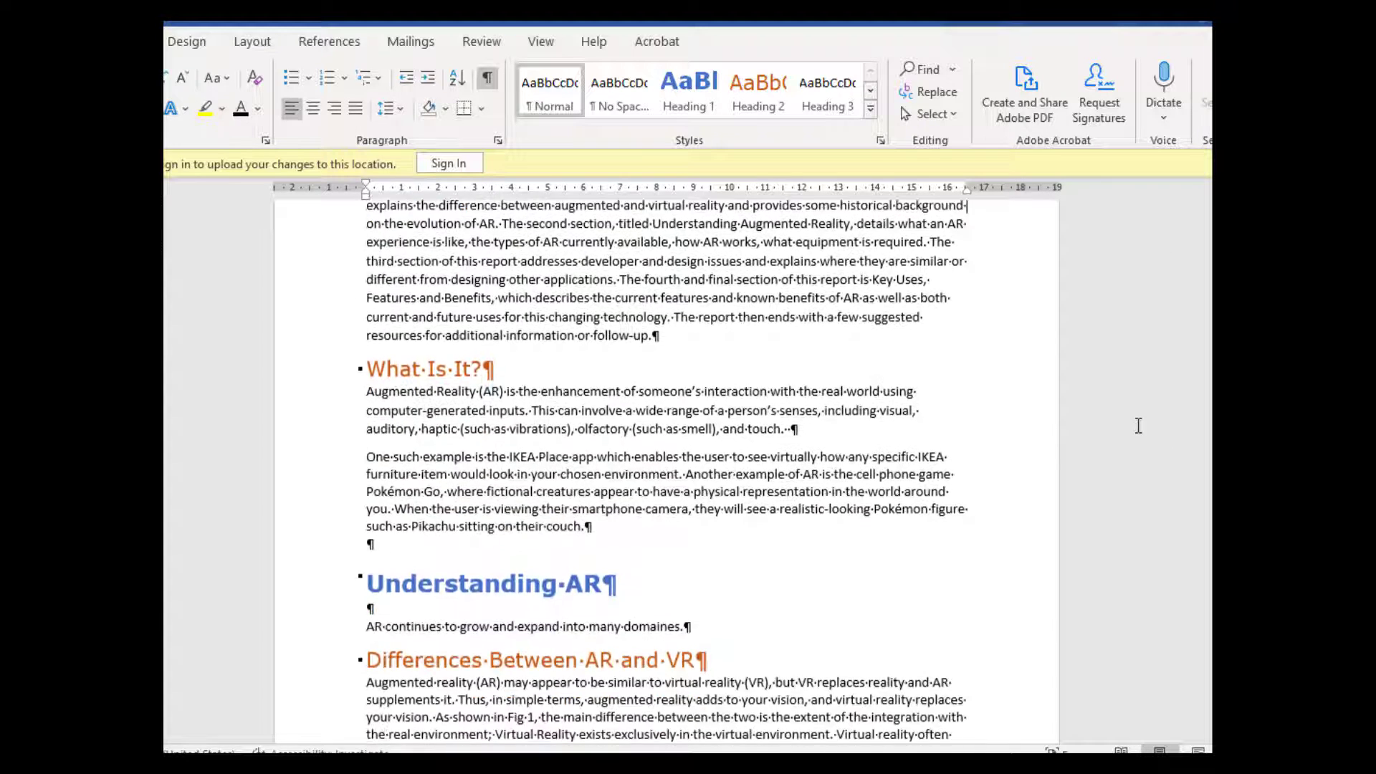
scroll(1138, 426, down, 10)
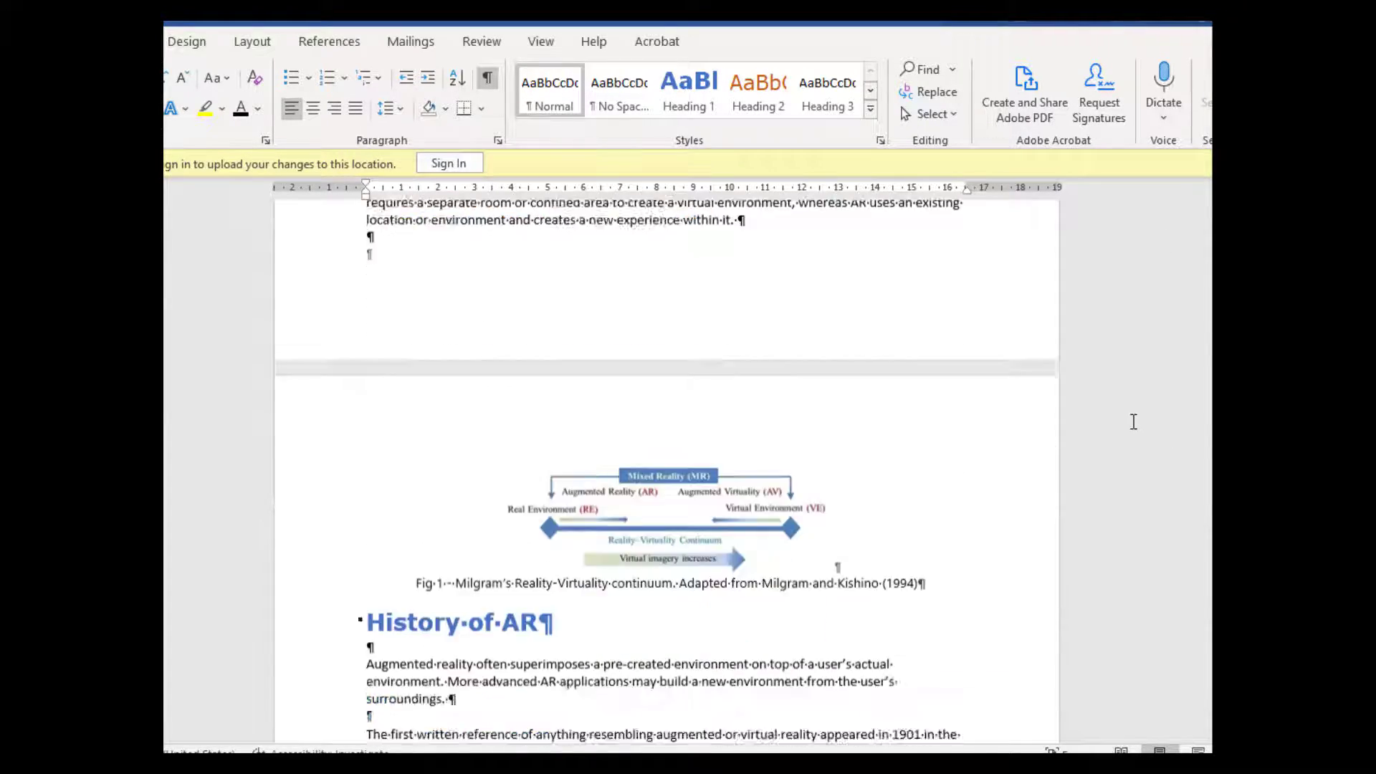
scroll(1133, 421, down, 14)
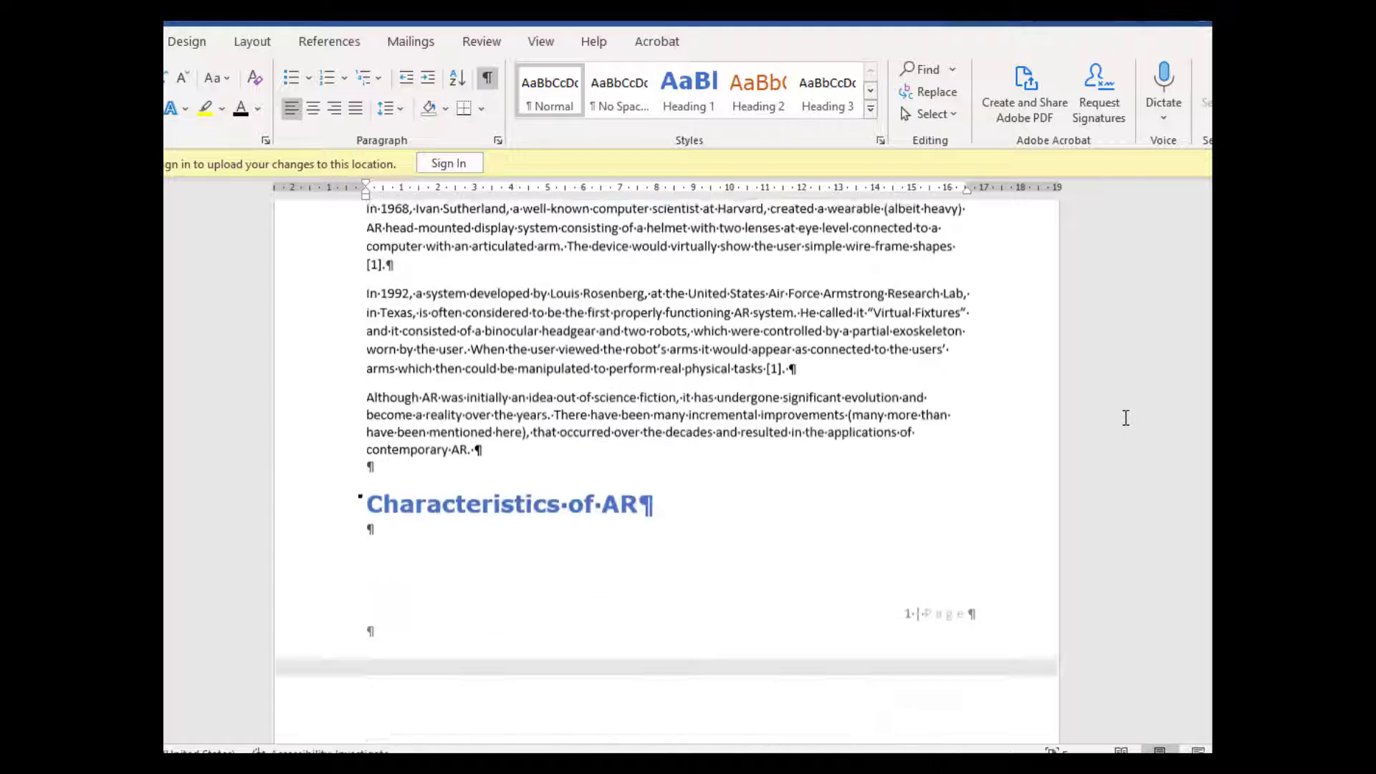
scroll(1122, 418, down, 8)
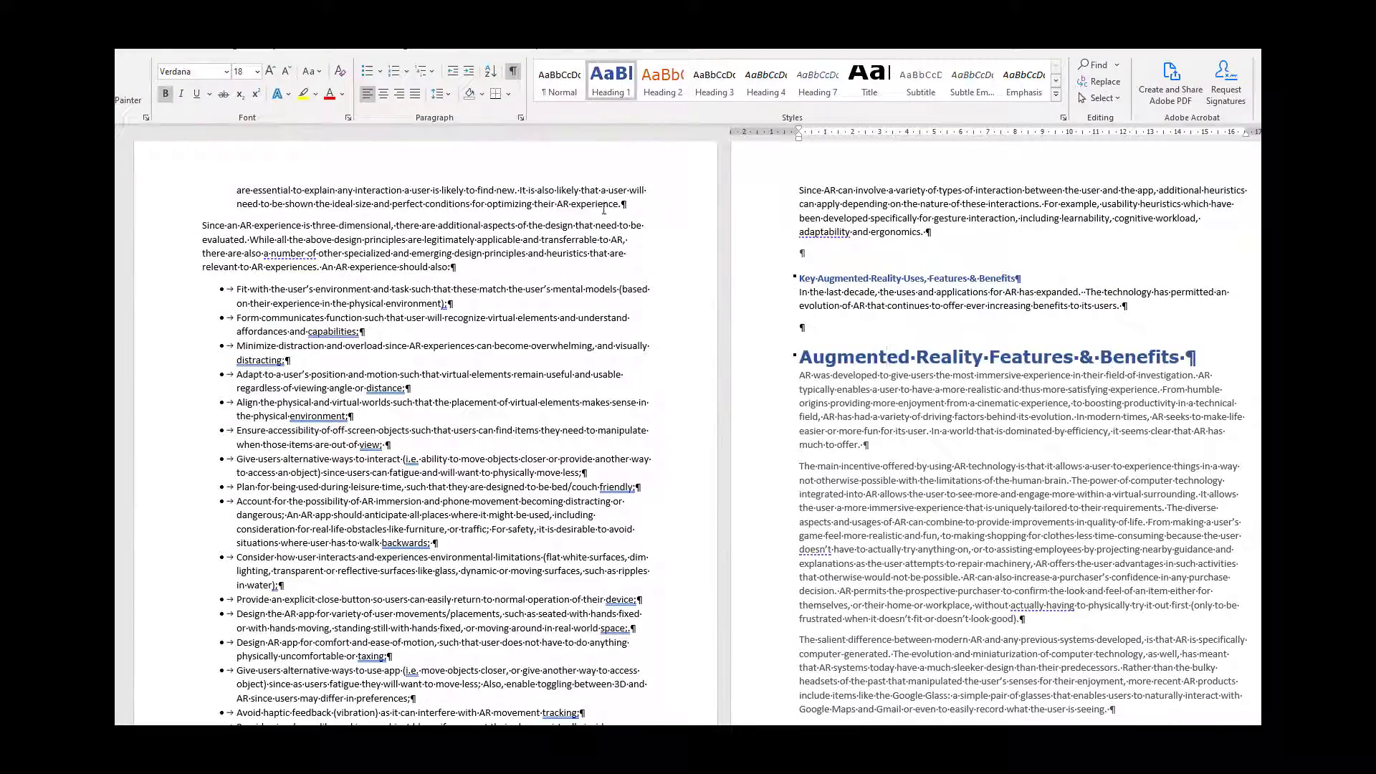
click(877, 278)
click(677, 81)
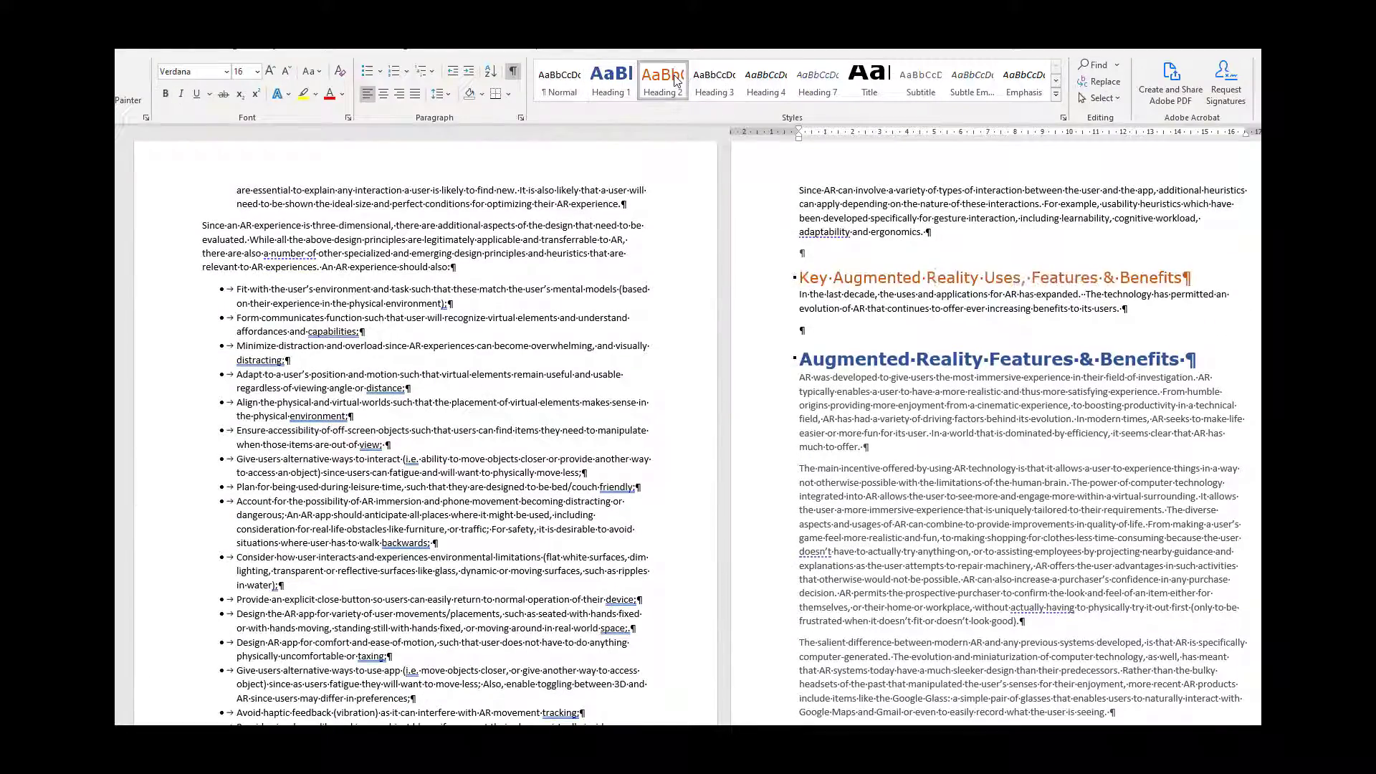
Step: Apply the Heading 2 style to the "Future of Augmented Reality Usage" line
scroll(750, 296, down, 15)
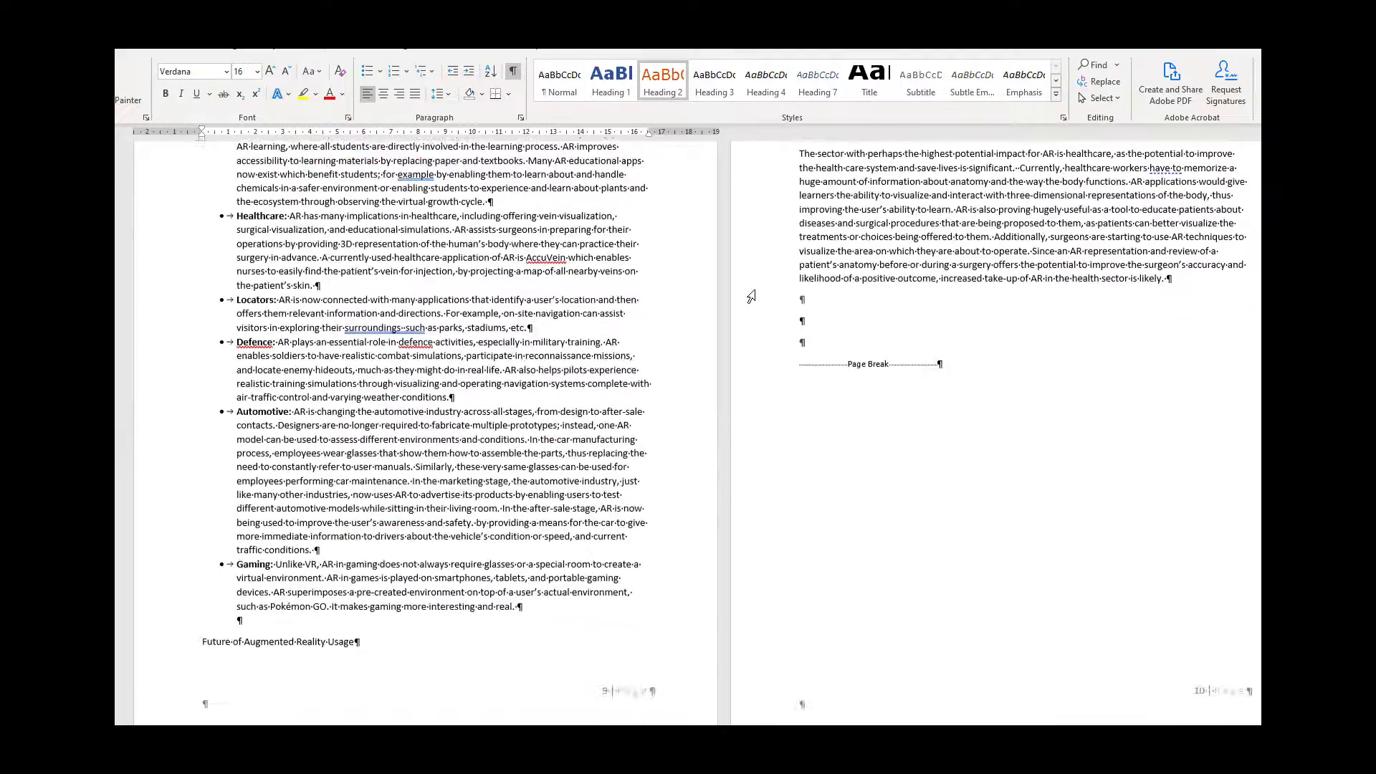
click(305, 641)
click(663, 81)
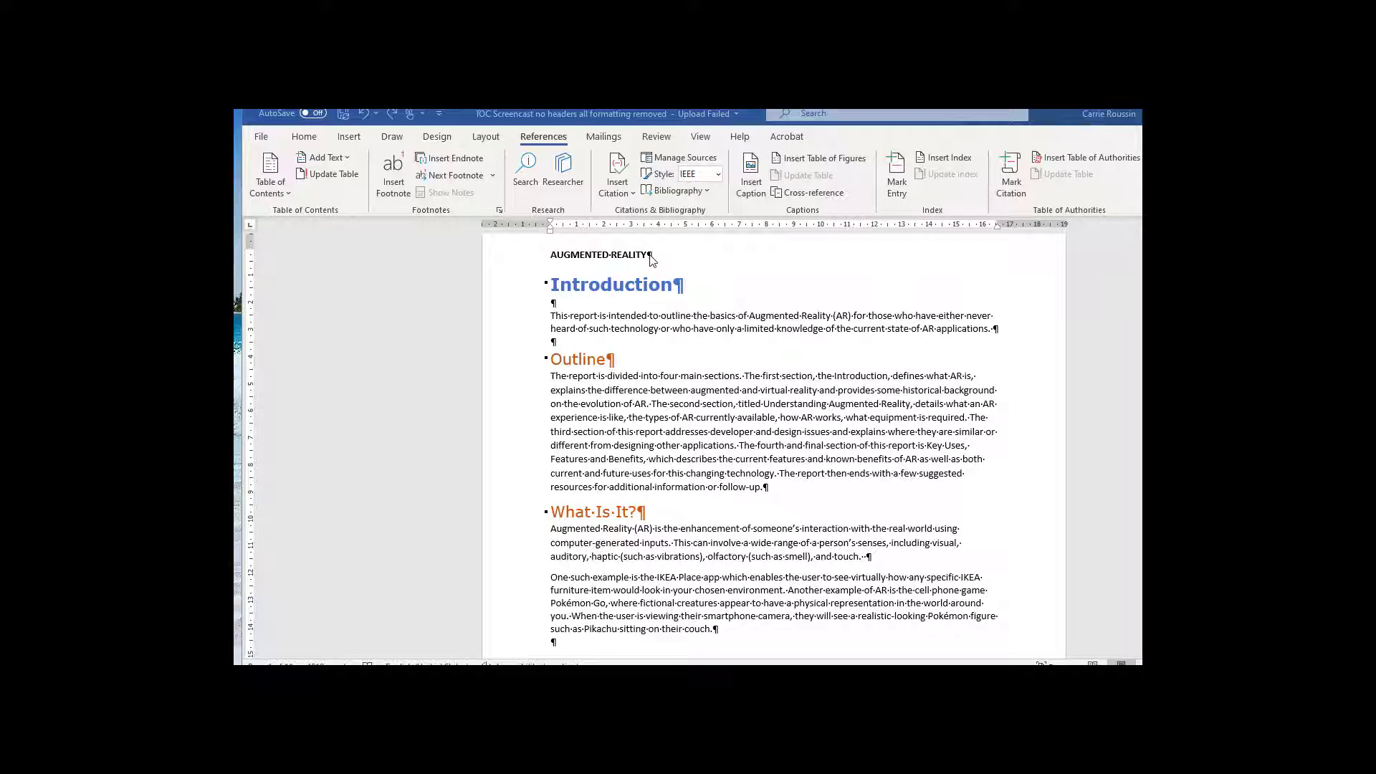
Step: Add a page break on a new line after the AUGMENTED REALITY title and insert the Automatic Table 1 table of contents
click(681, 256)
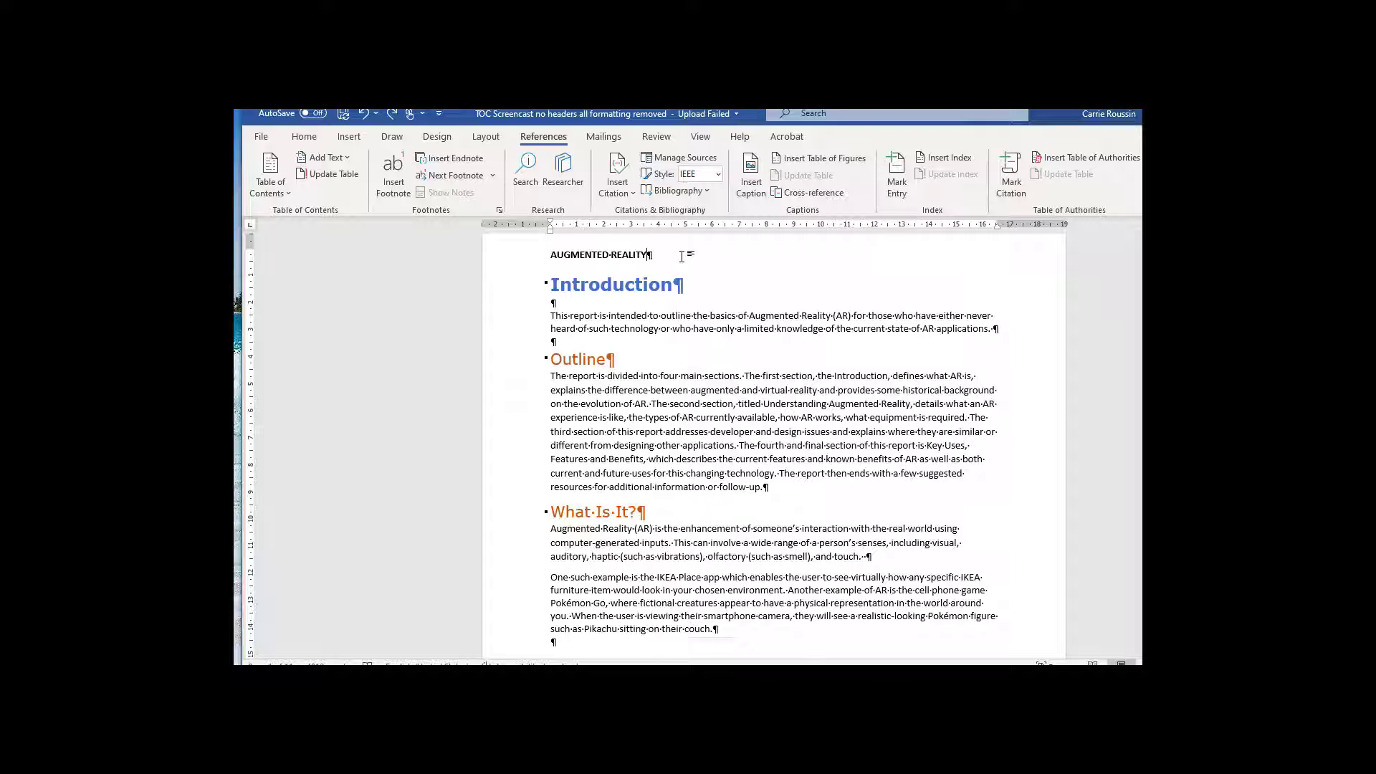
key(Return)
key(ctrl+Return)
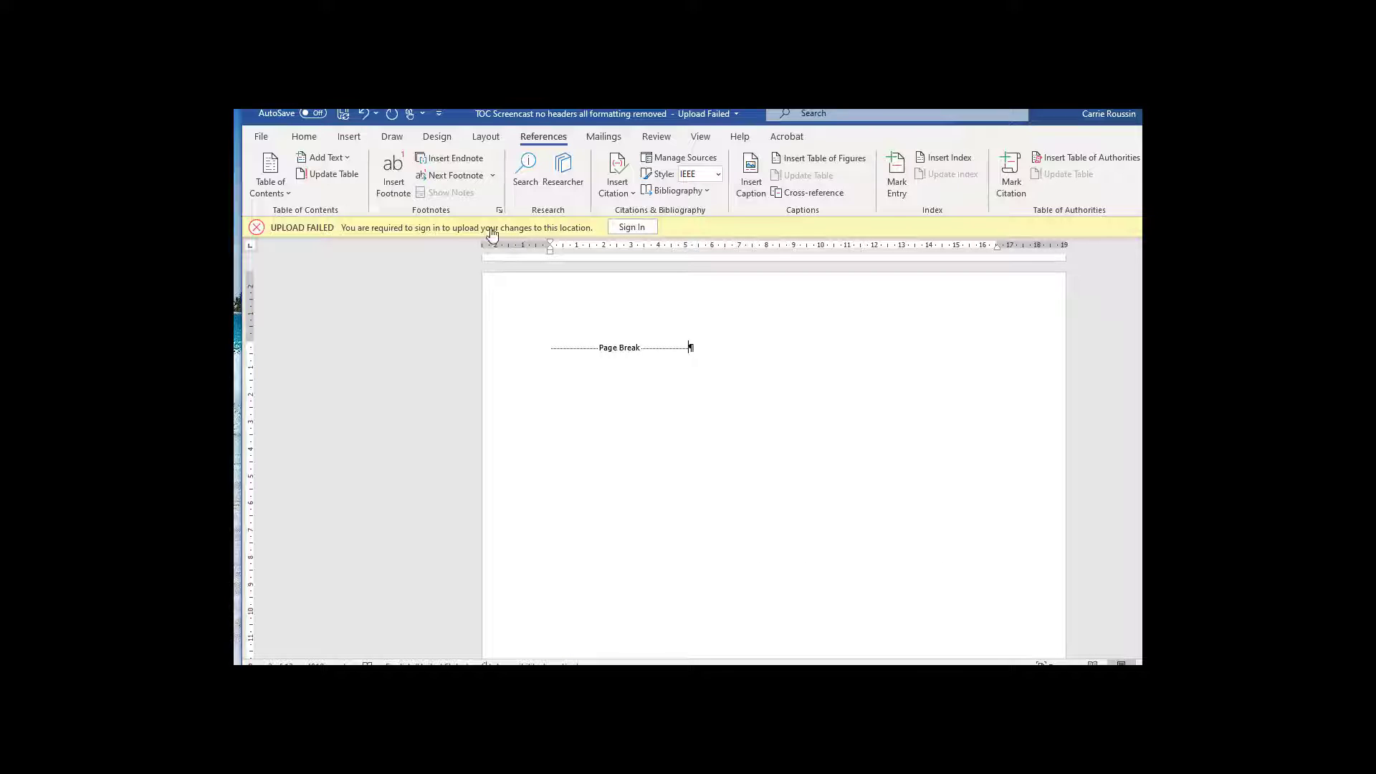
click(291, 192)
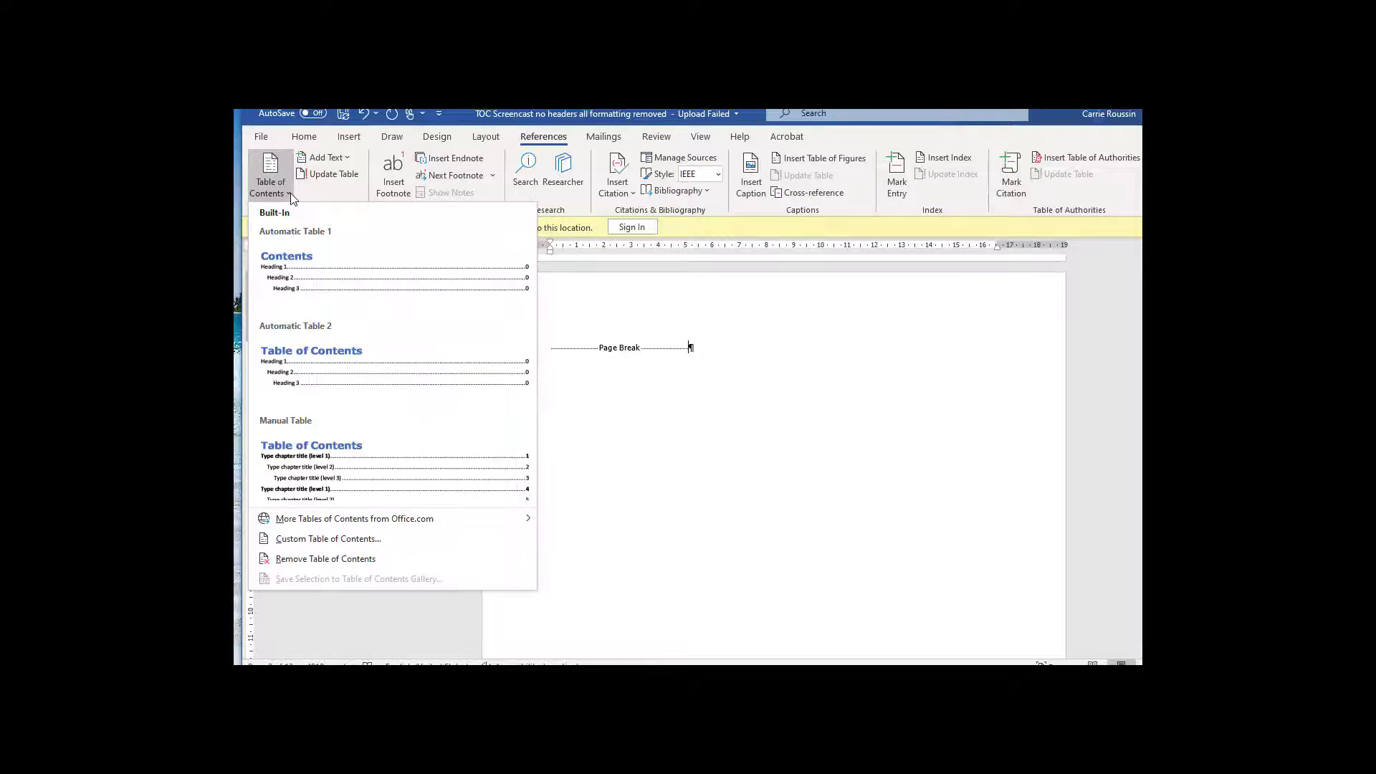
click(311, 257)
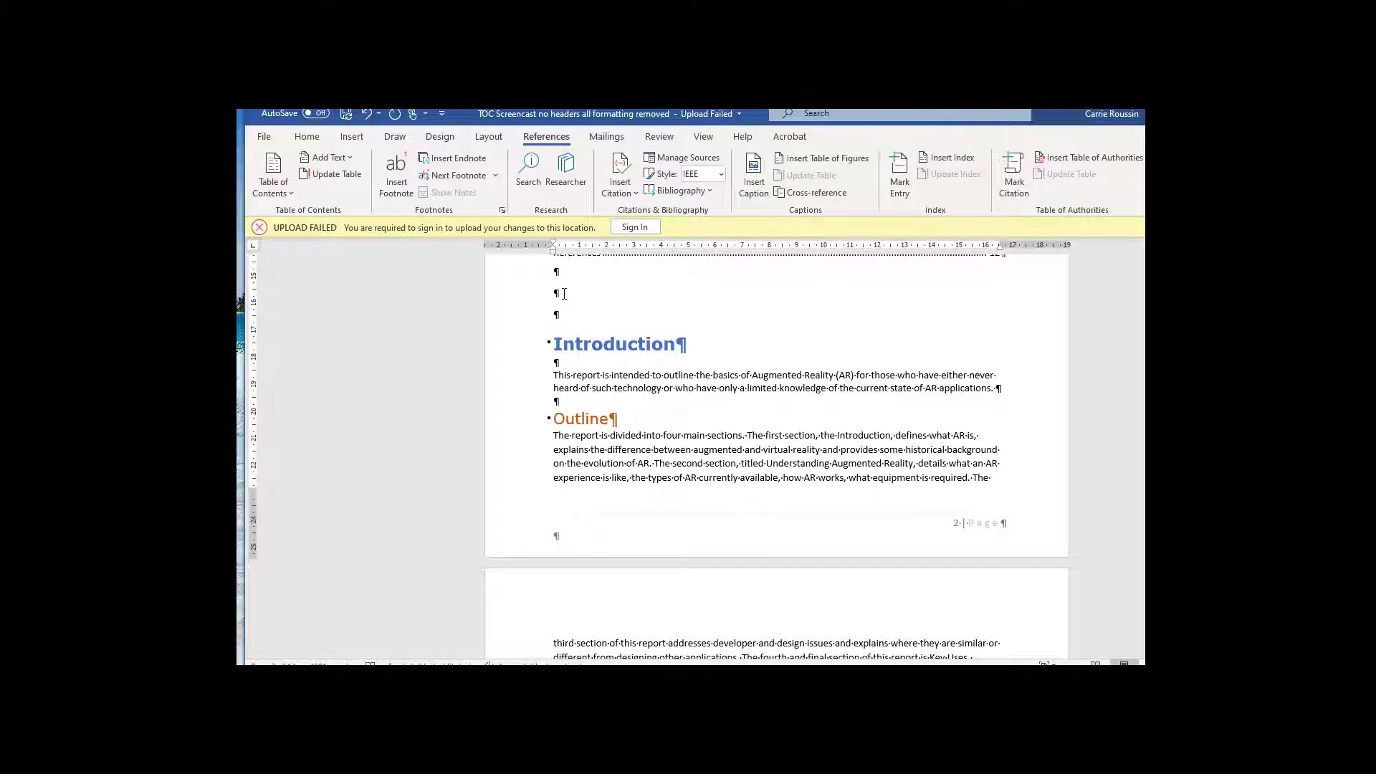
Step: Insert a page break between the table of contents and the Introduction heading
scroll(573, 344, up, 2)
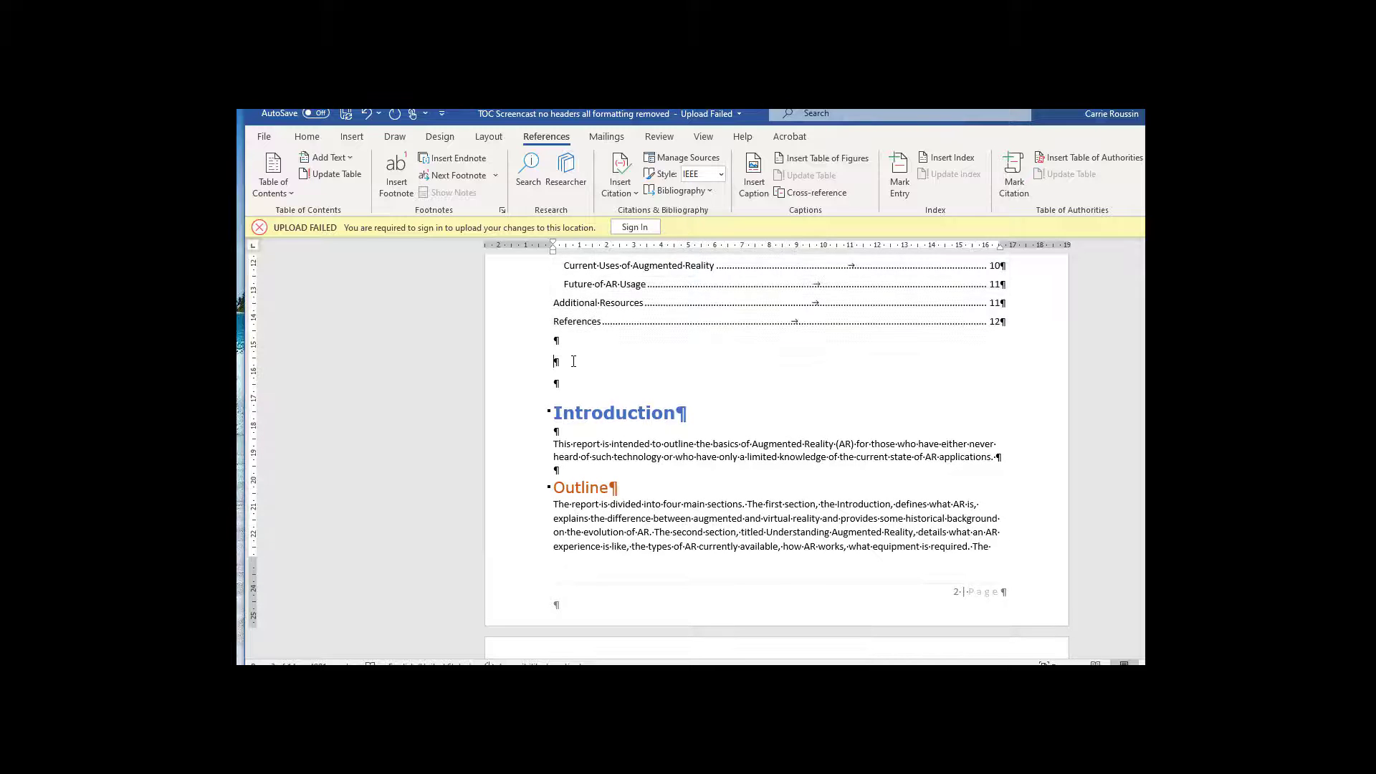
key(ctrl+Return)
scroll(566, 362, up, 6)
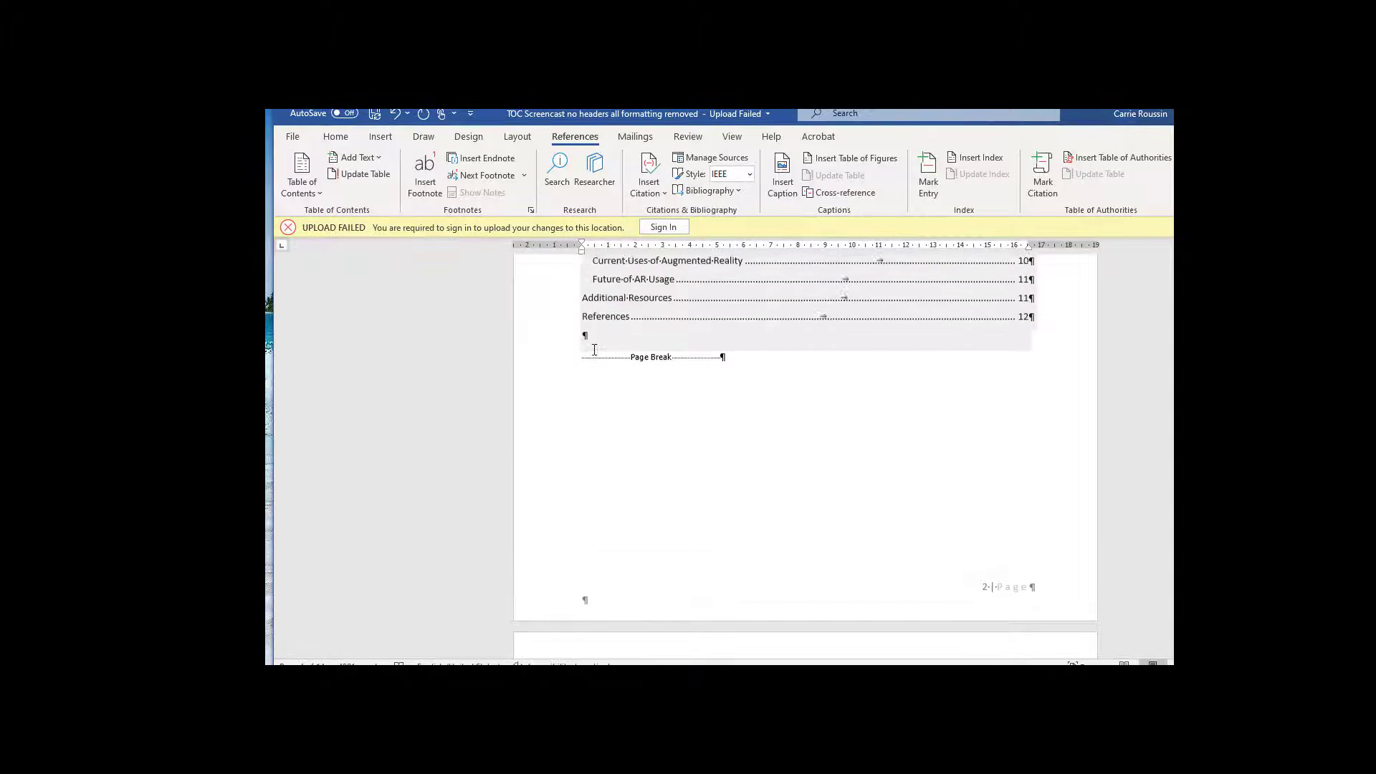
scroll(594, 368, up, 3)
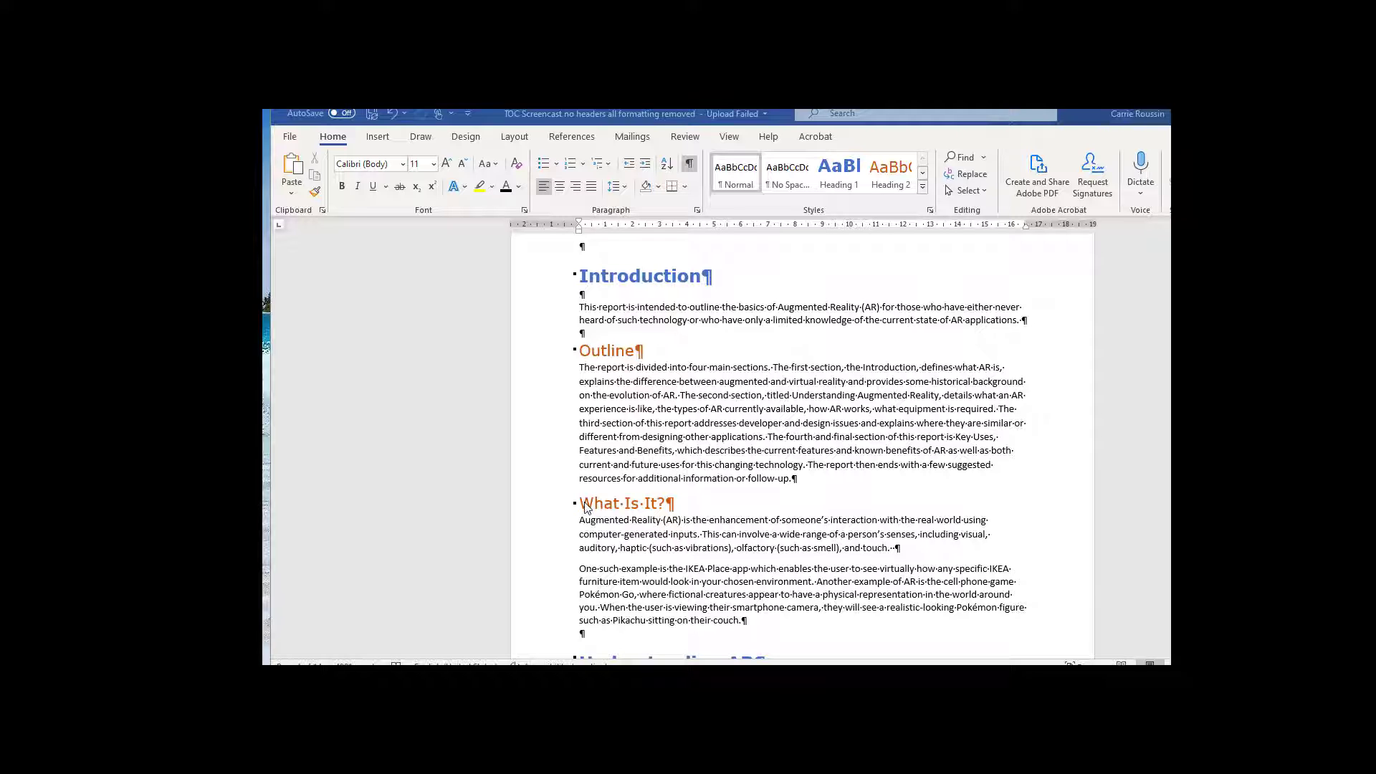
Step: Replace the "What Is It?" heading text with "Differences Between AR and VR"
click(585, 503)
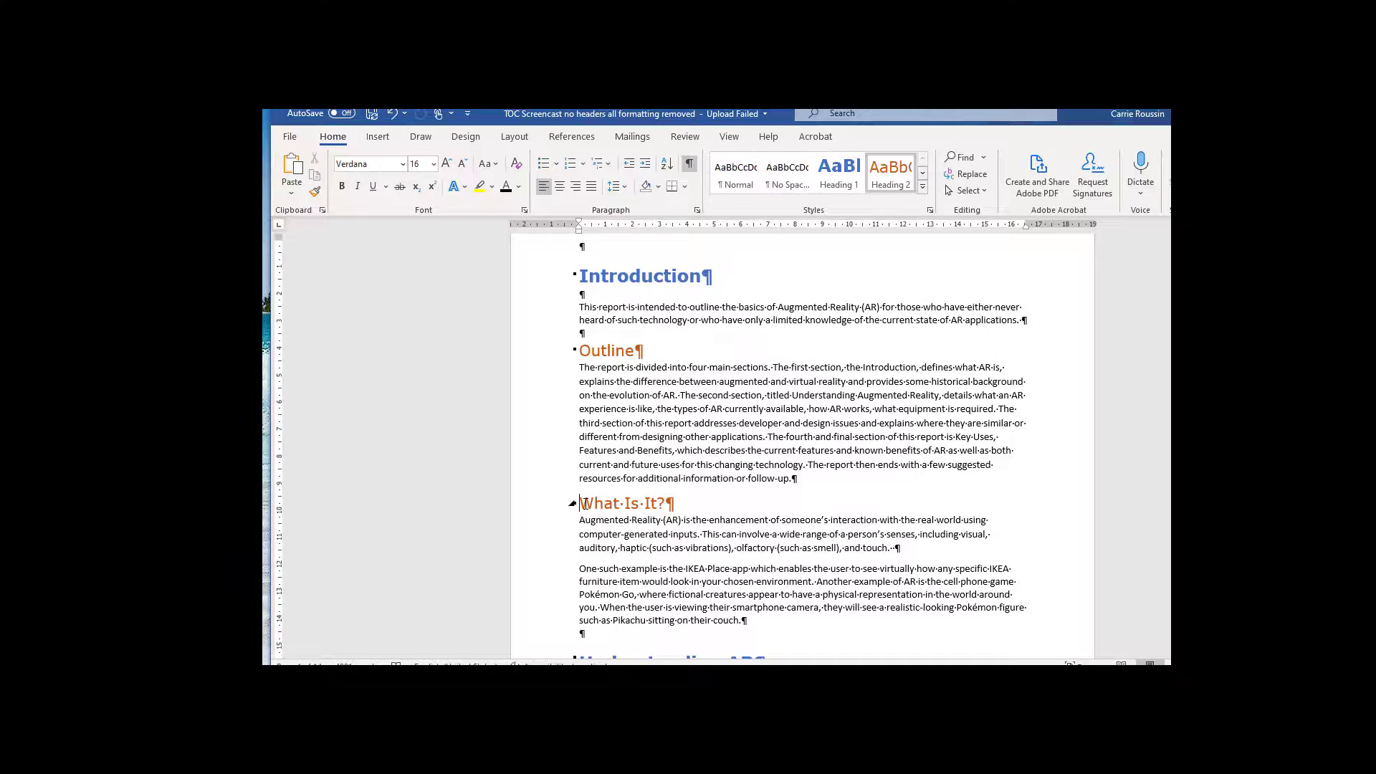
text(Difference)
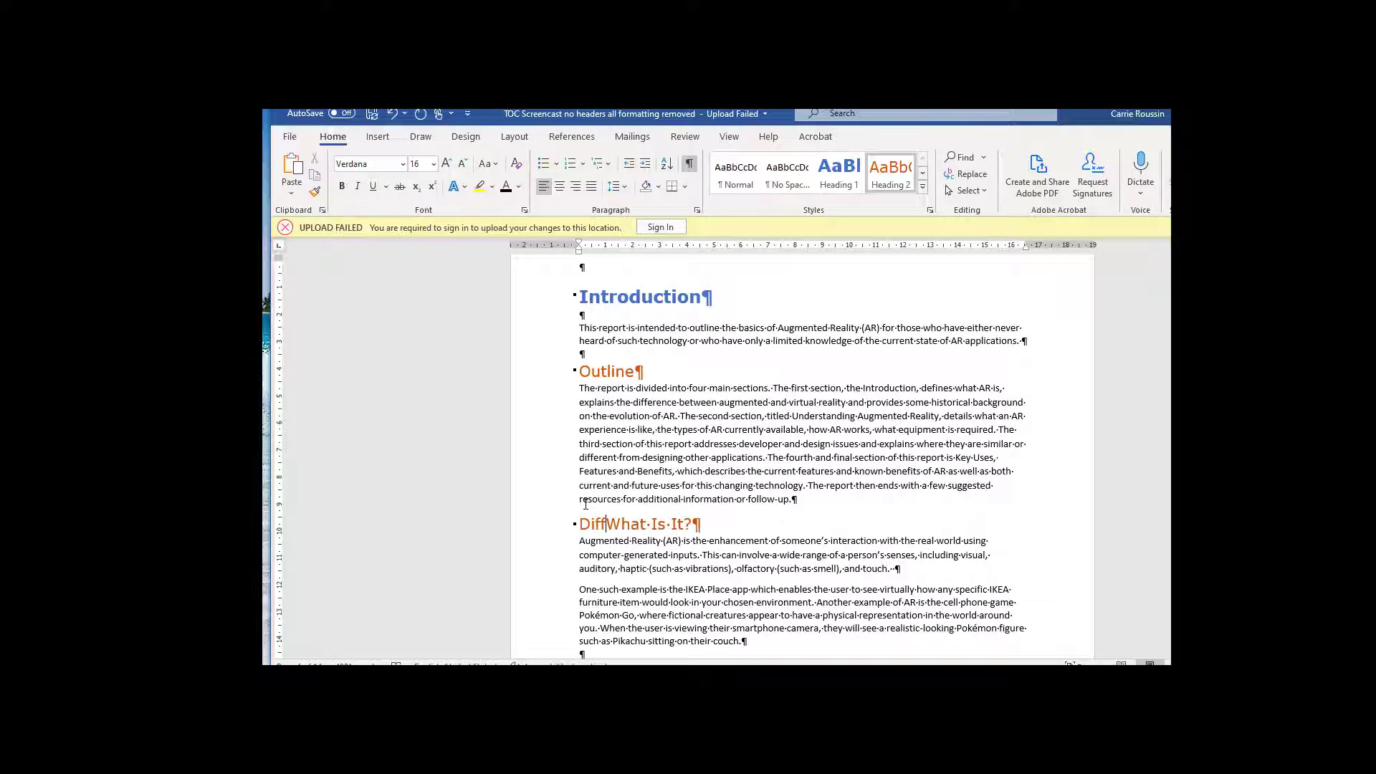
text(s)
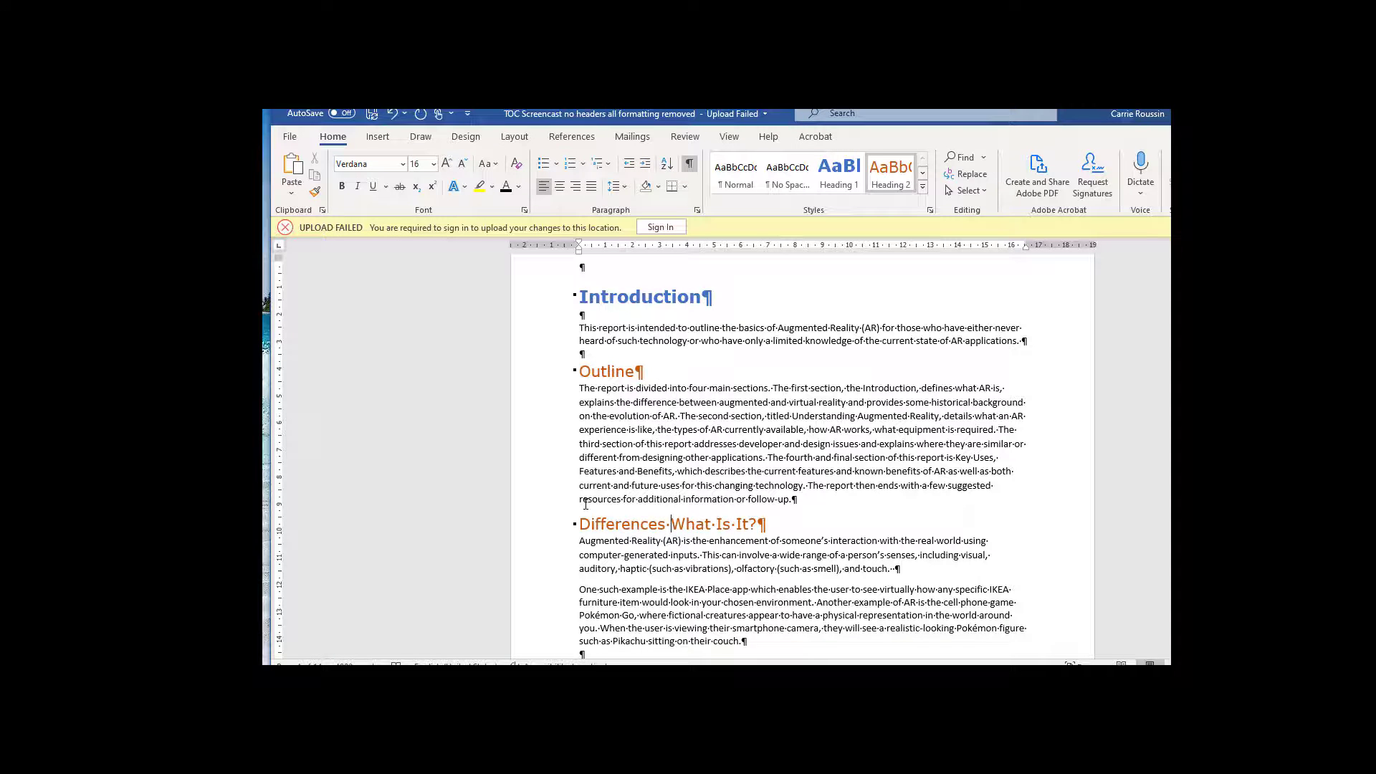
text( Betwee)
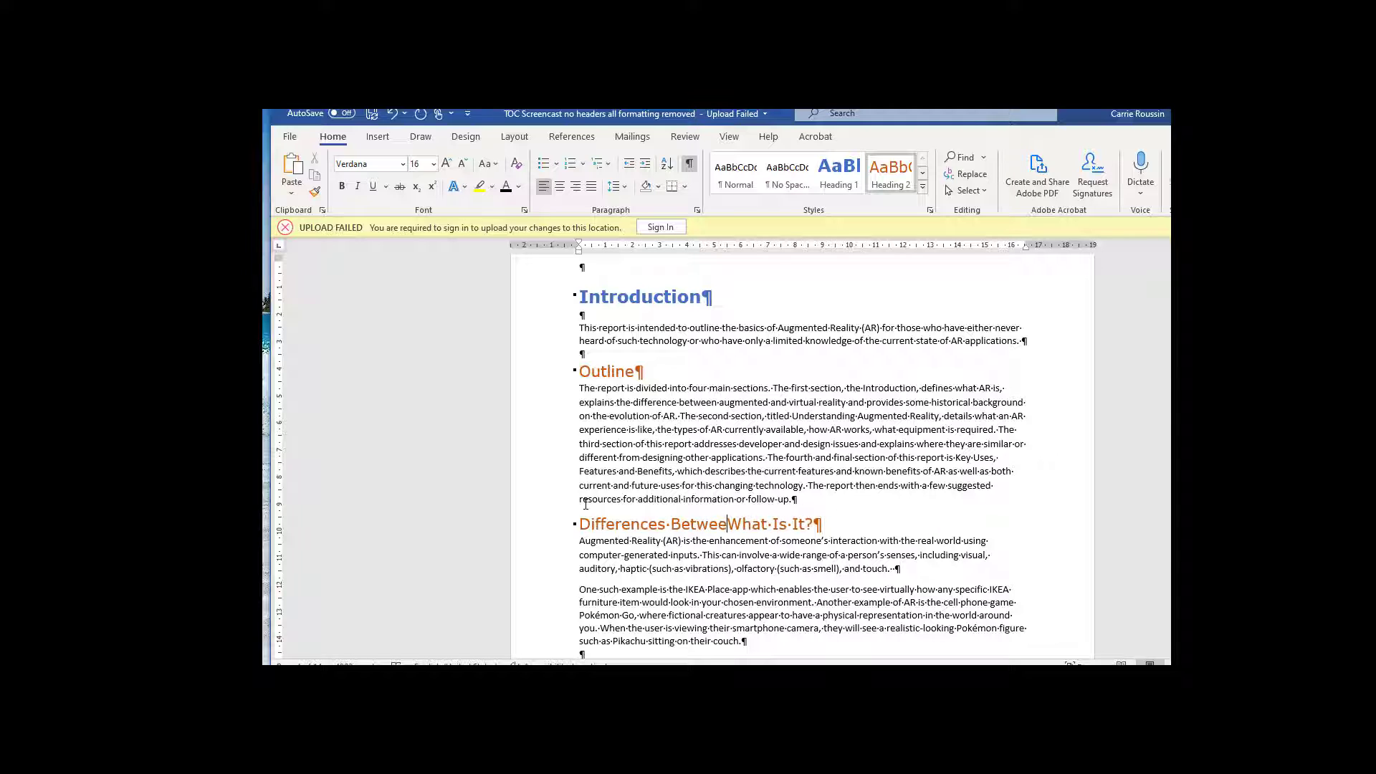
text(n AR and)
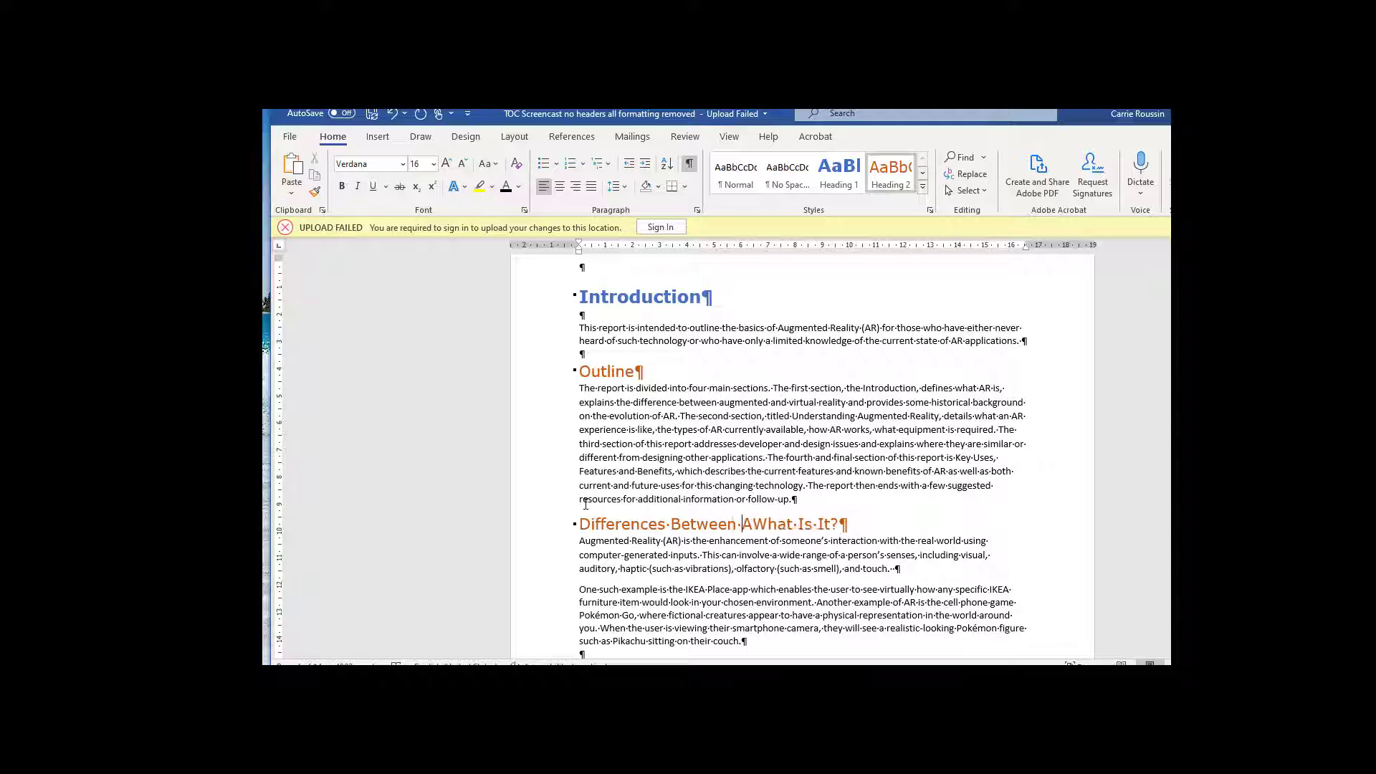
key(shift+End)
text(VR)
Step: Add a "Similarities Between AR and VR" line above the IKEA Place paragraph and apply the Heading 2 style to it
click(581, 589)
key(Return)
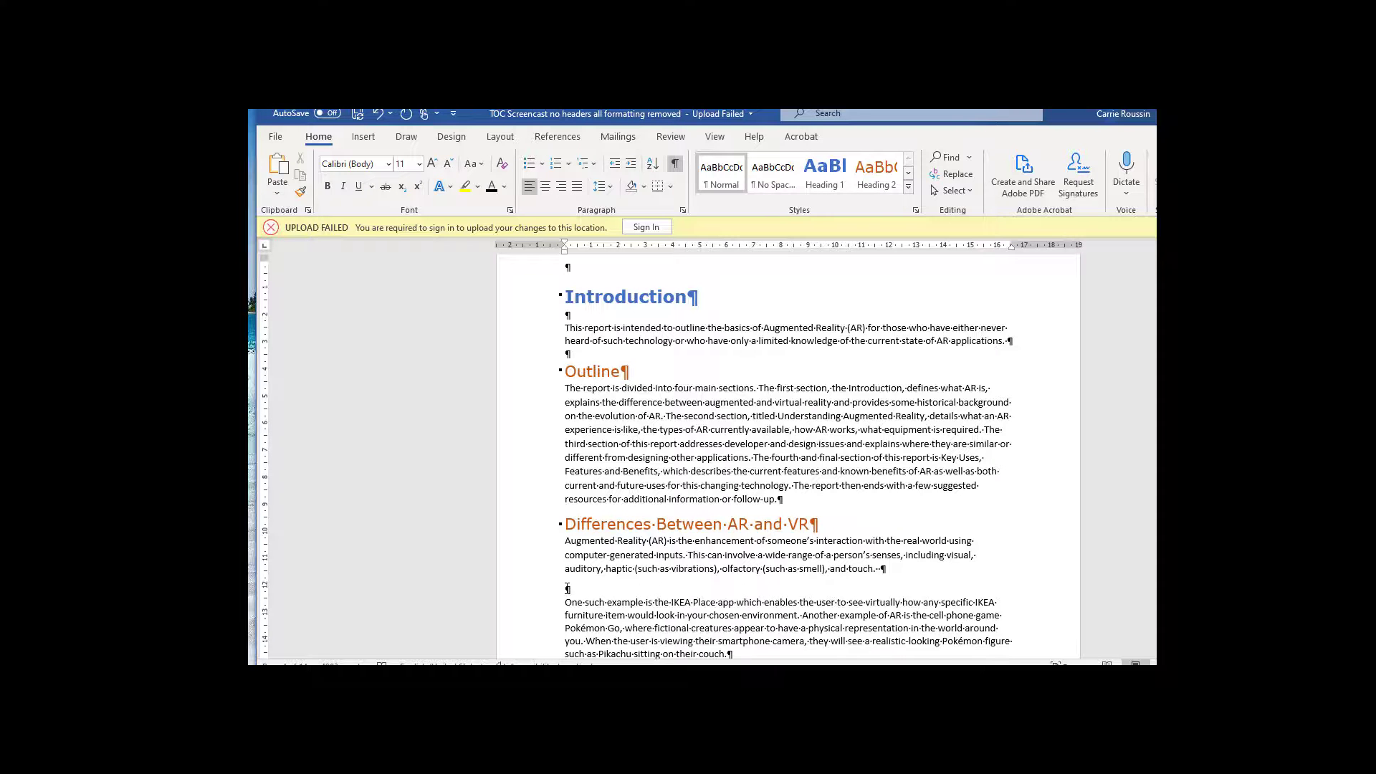
text(Similarities Between)
text( AR and VR)
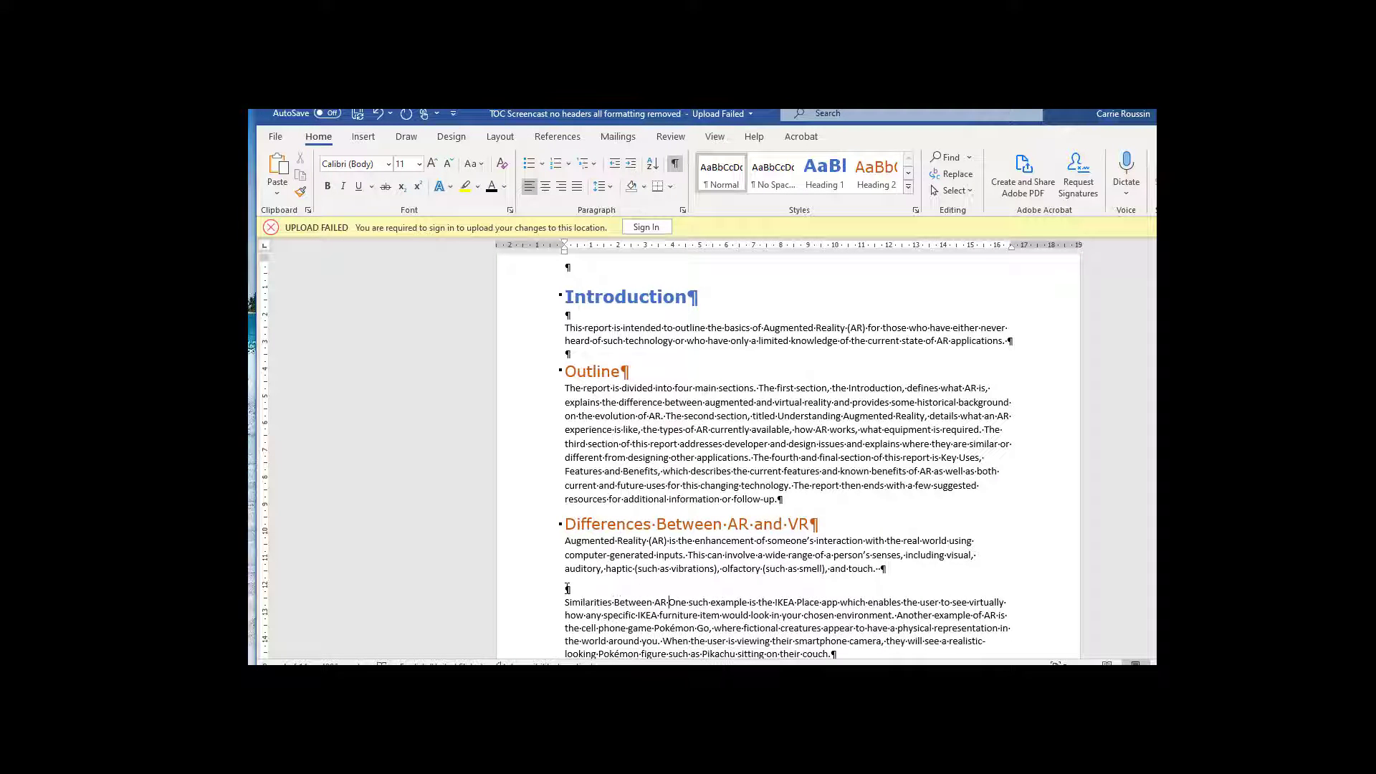
key(Return)
key(Up)
click(875, 176)
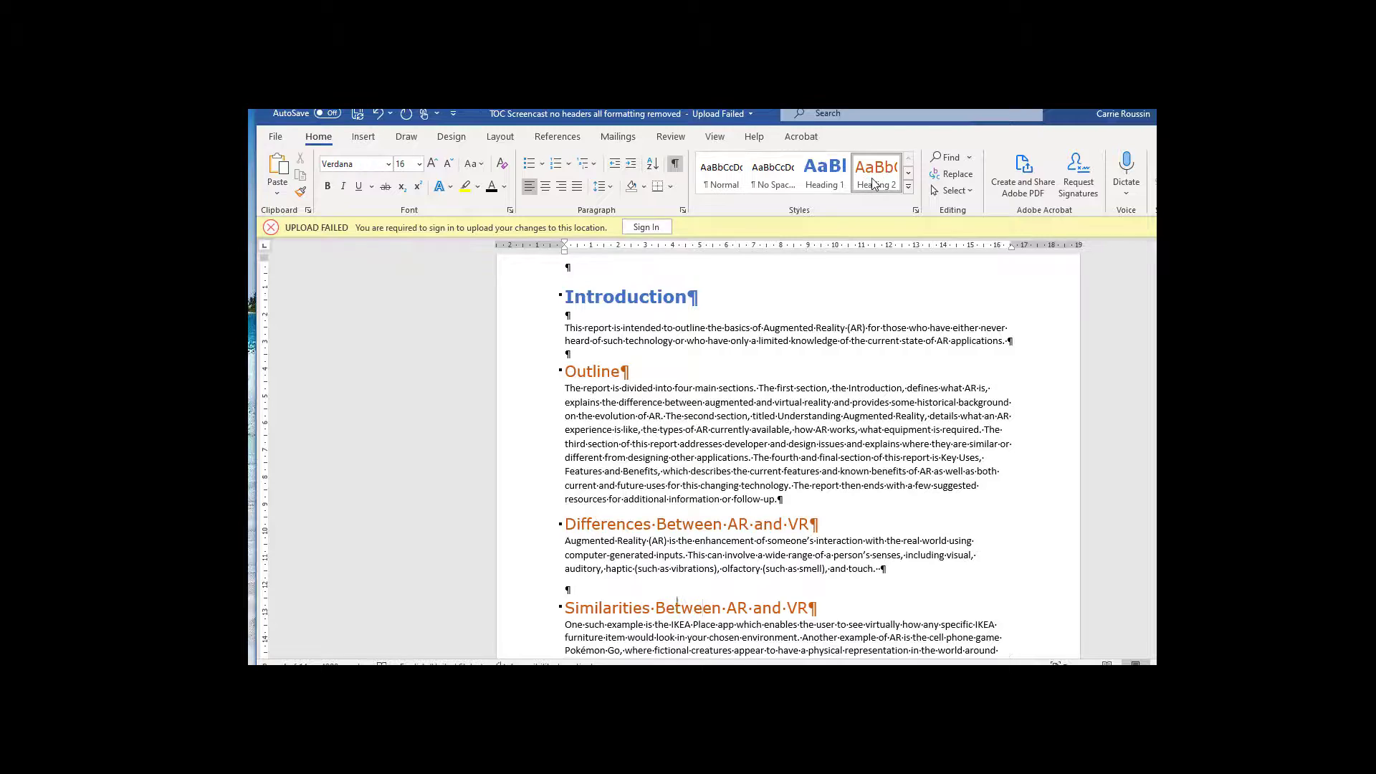
Step: Paste several extra paragraphs of body text on the empty line ending the "Differences Between AR and VR" section, before the Milgram figure
scroll(883, 403, down, 8)
scroll(869, 403, down, 3)
click(856, 379)
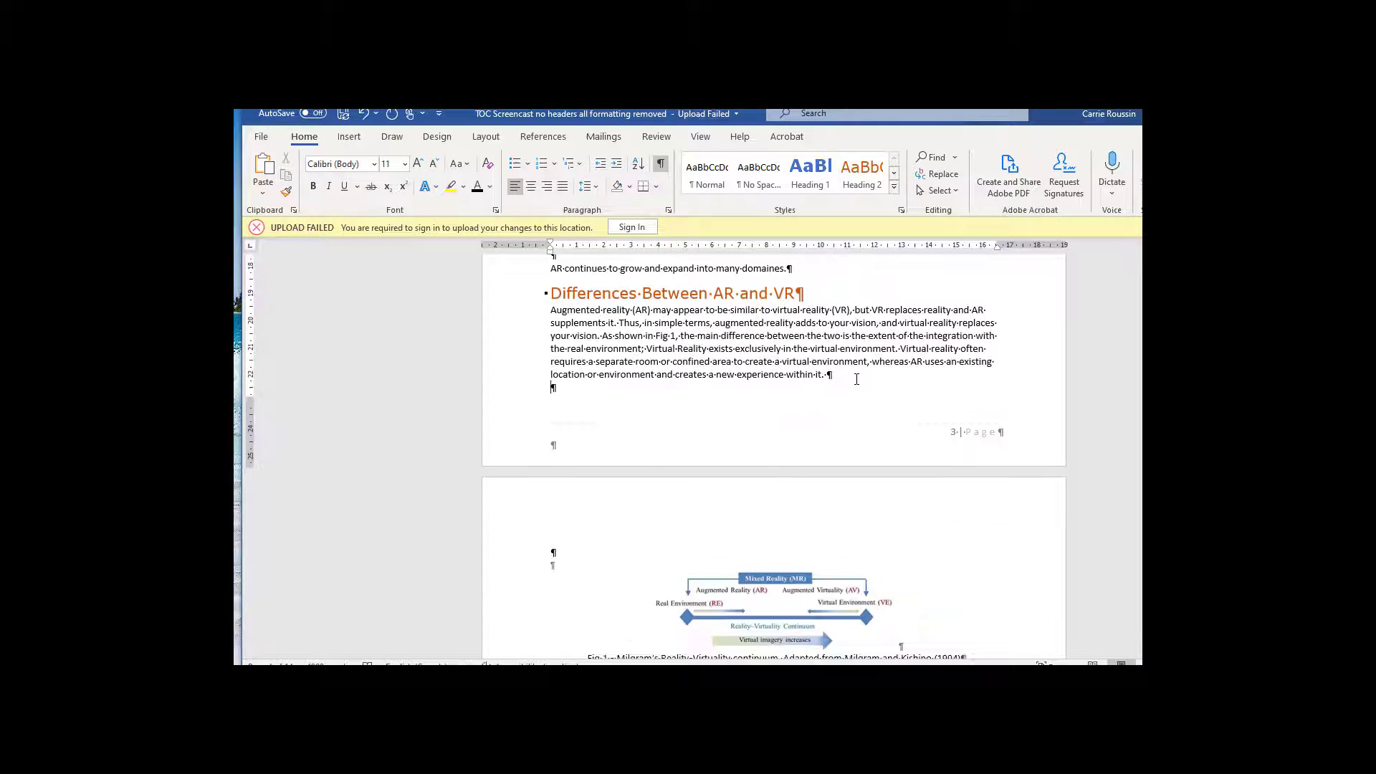
scroll(863, 473, down, 20)
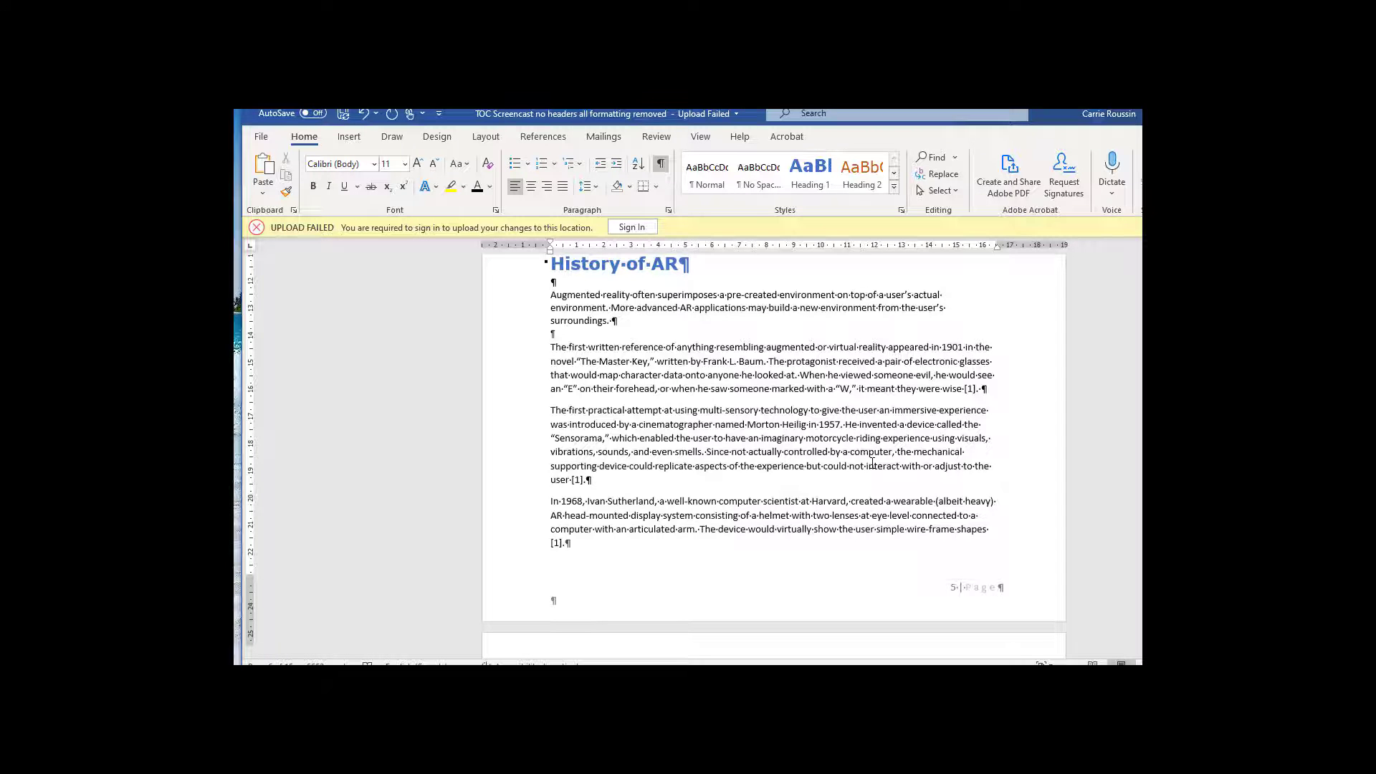
Step: Update the entire table of contents, covering both its headings and its page numbers
scroll(872, 464, up, 1)
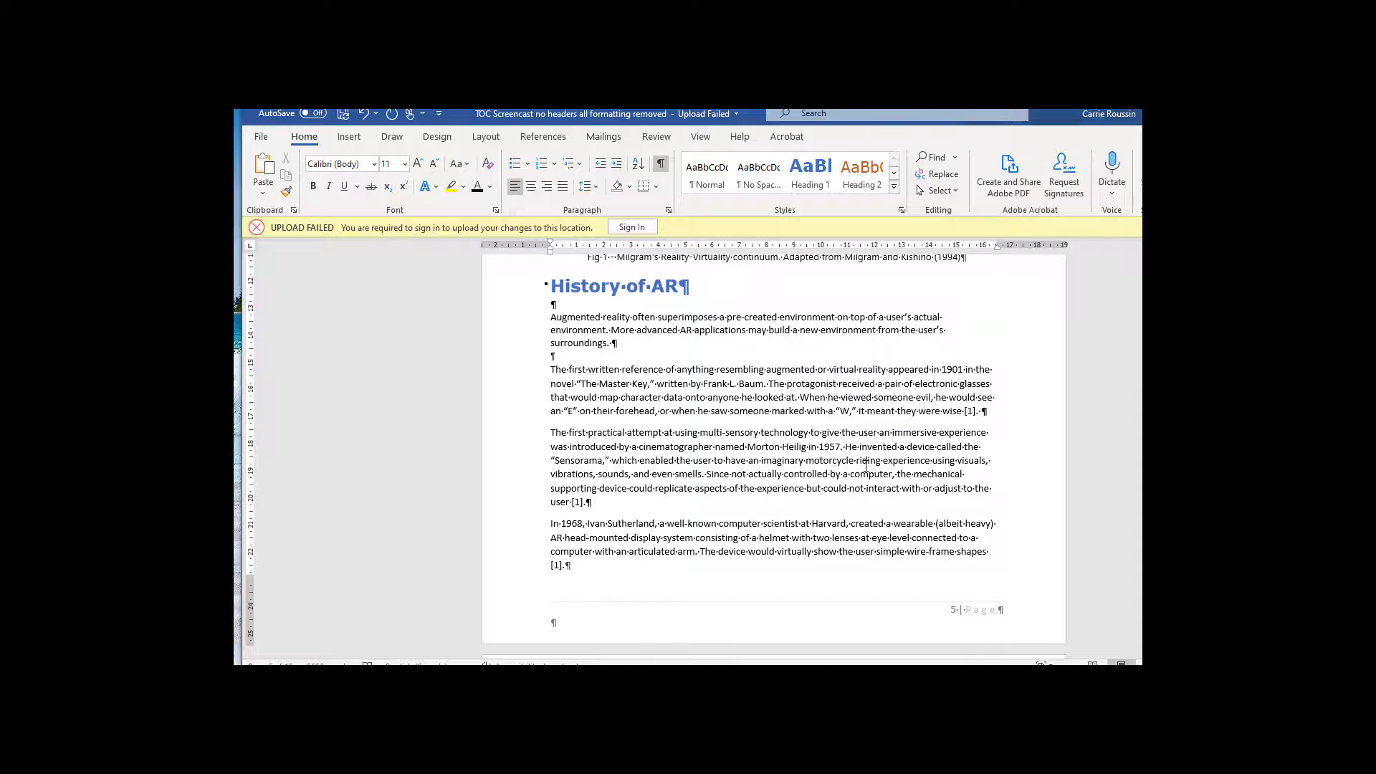
scroll(865, 465, up, 10)
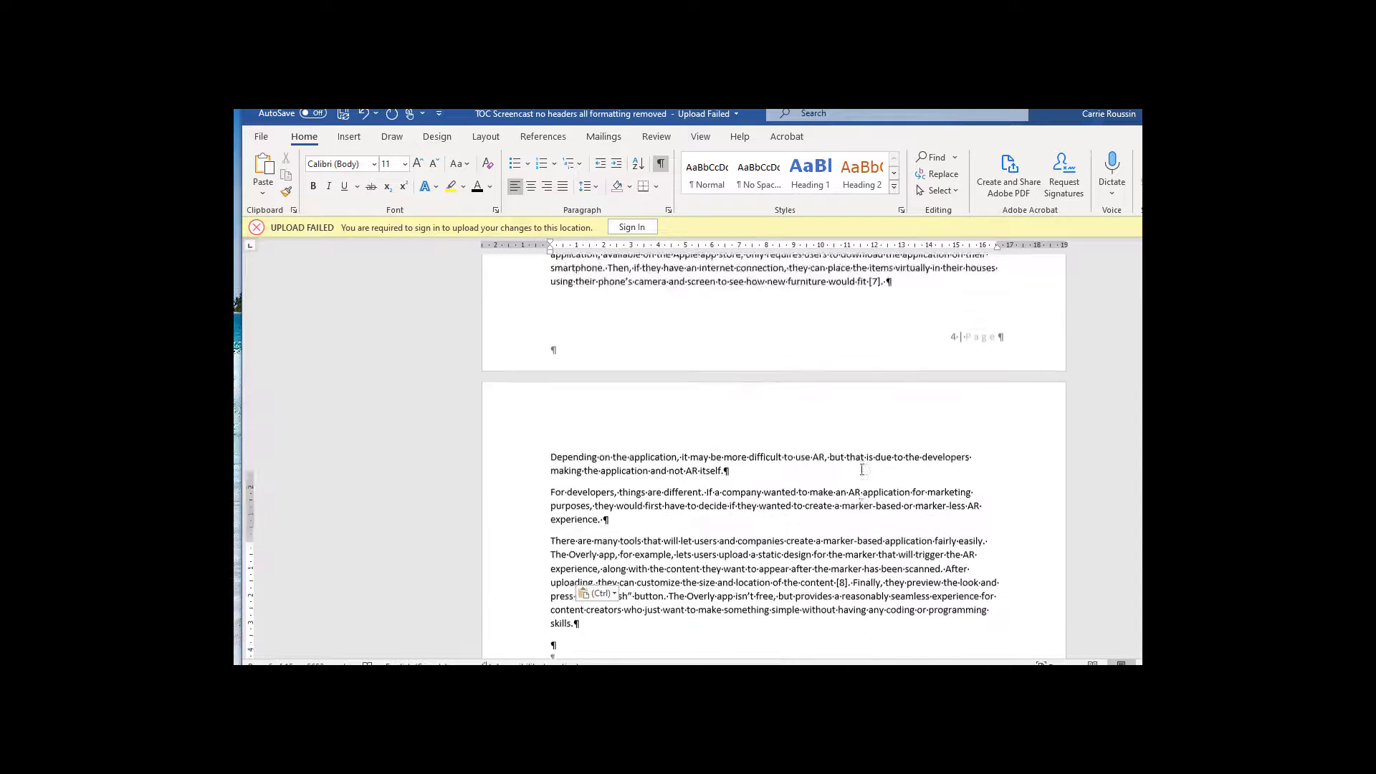
scroll(862, 469, up, 12)
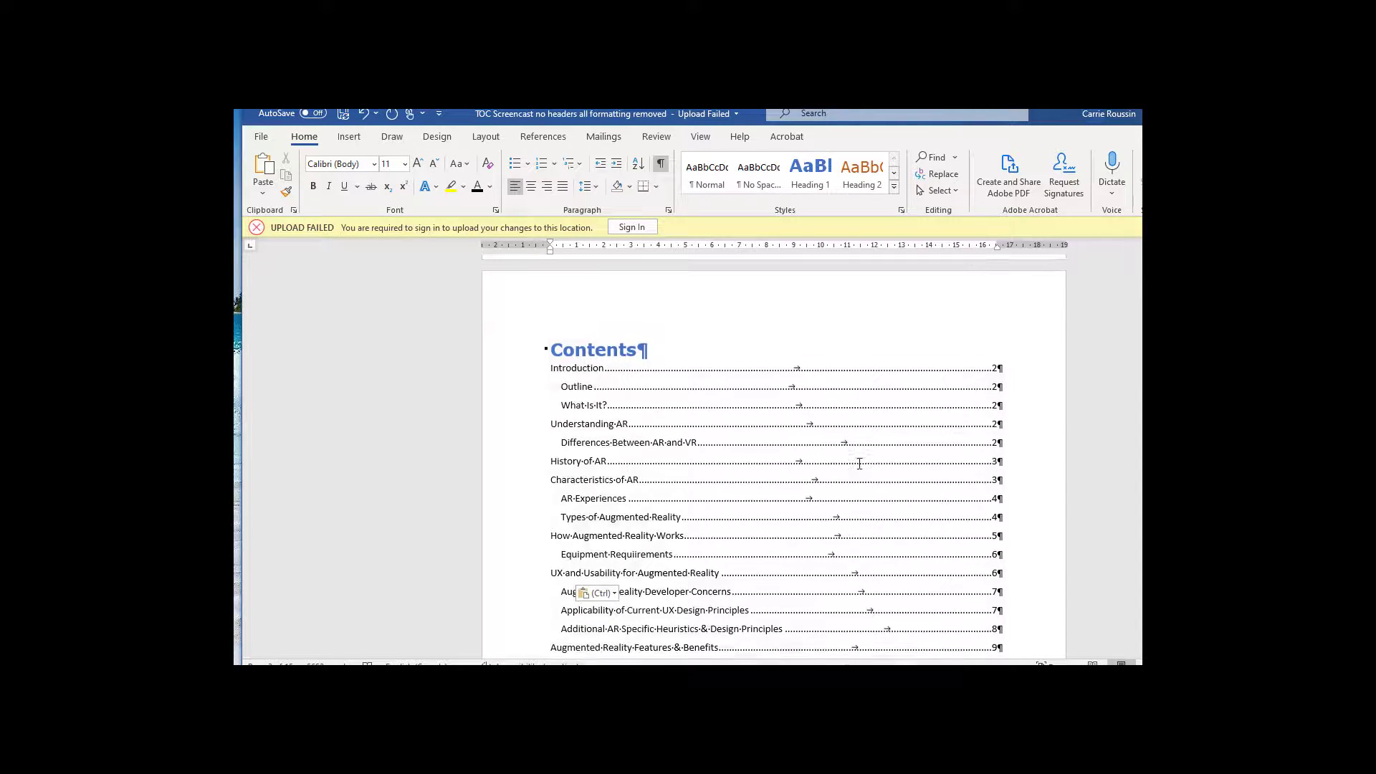
click(860, 463)
click(546, 348)
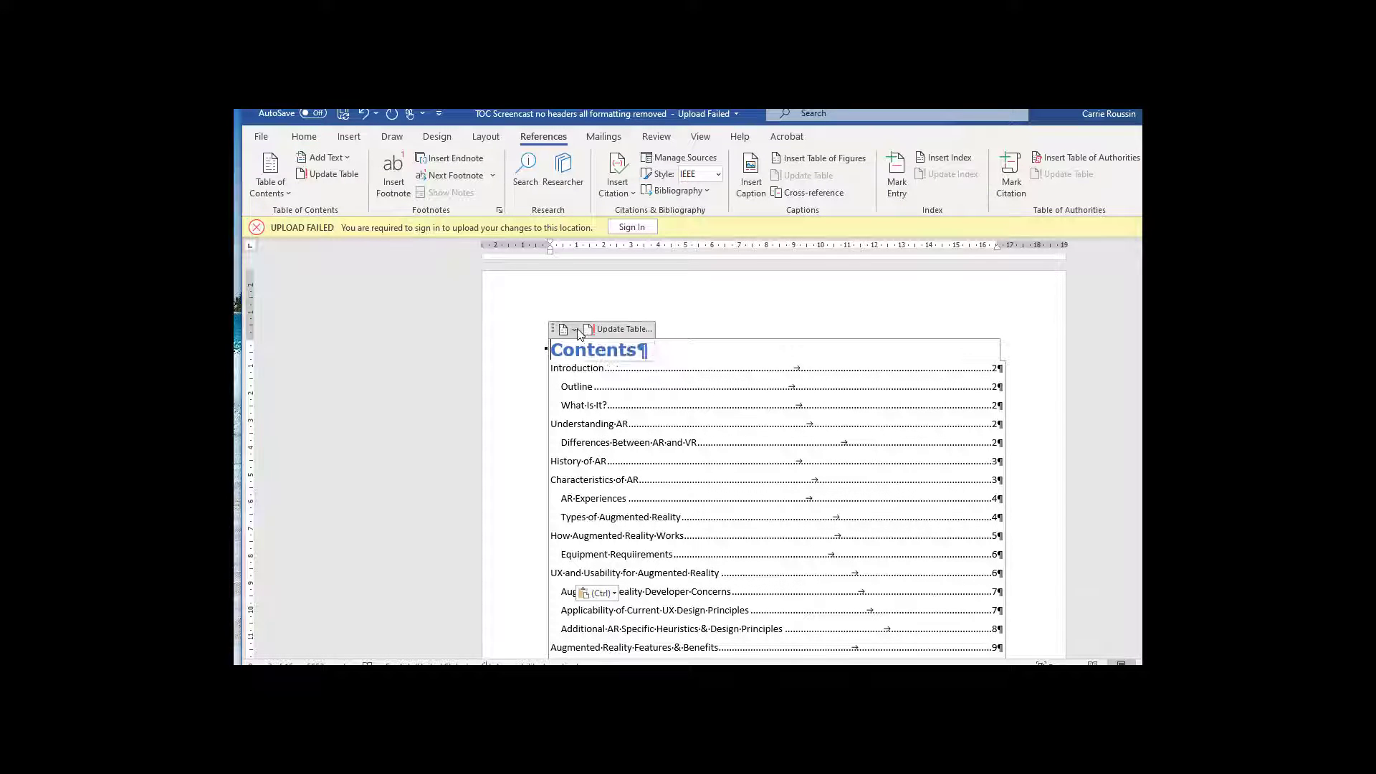
click(565, 329)
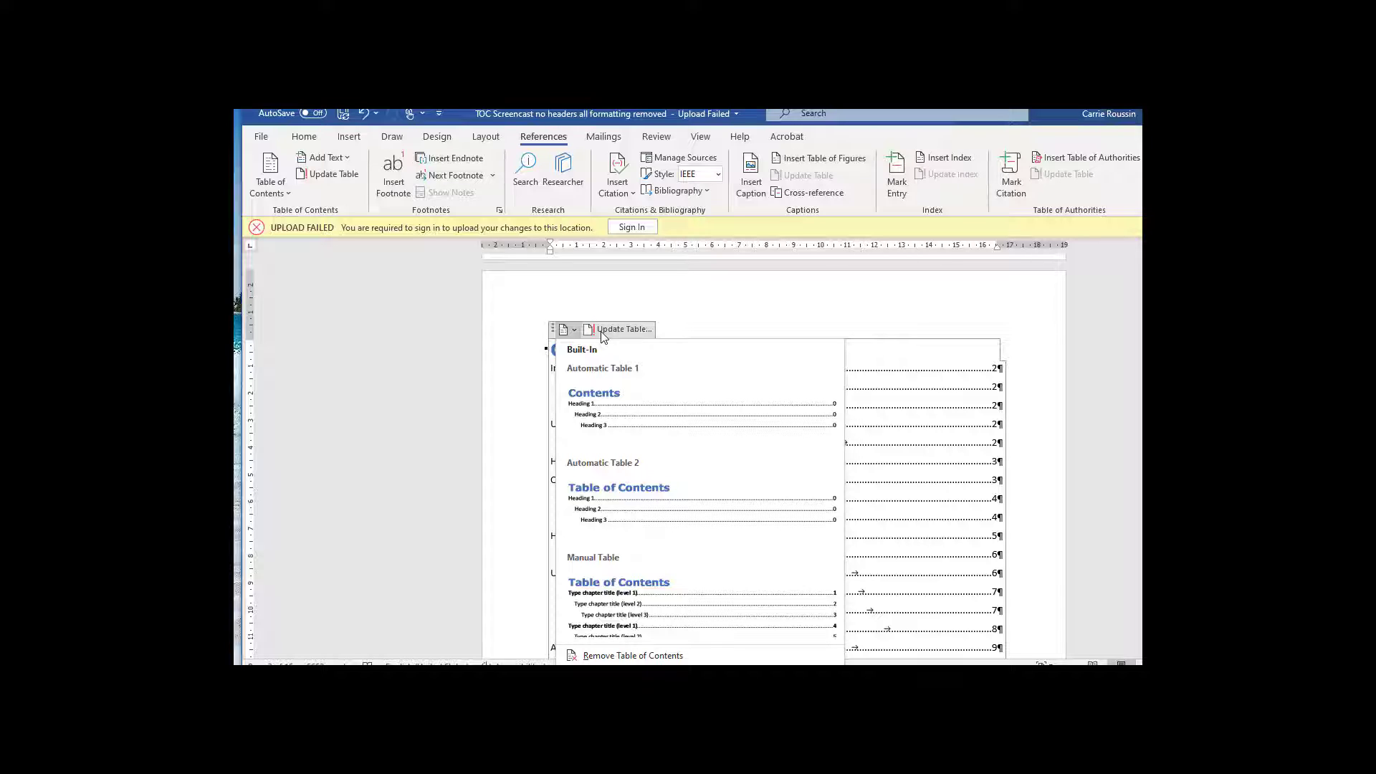
click(601, 331)
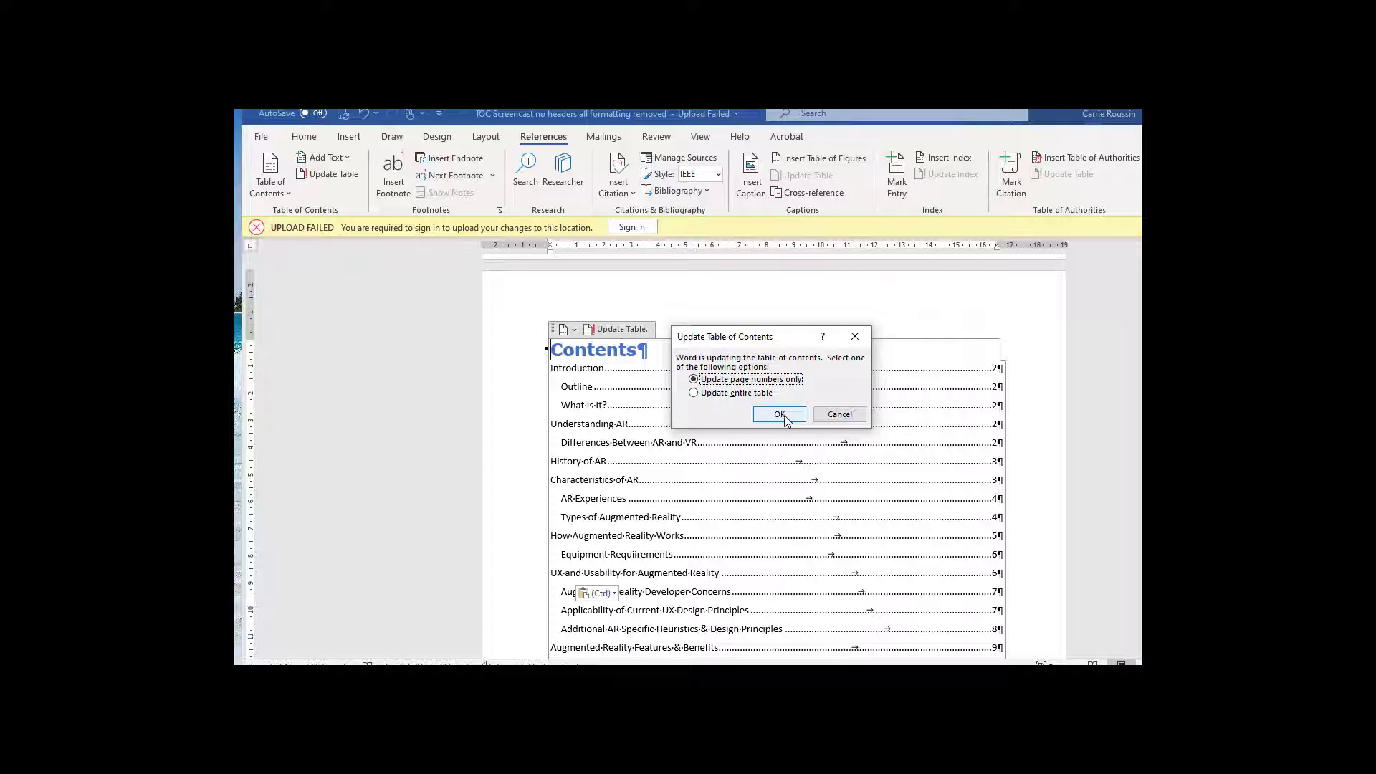
click(693, 397)
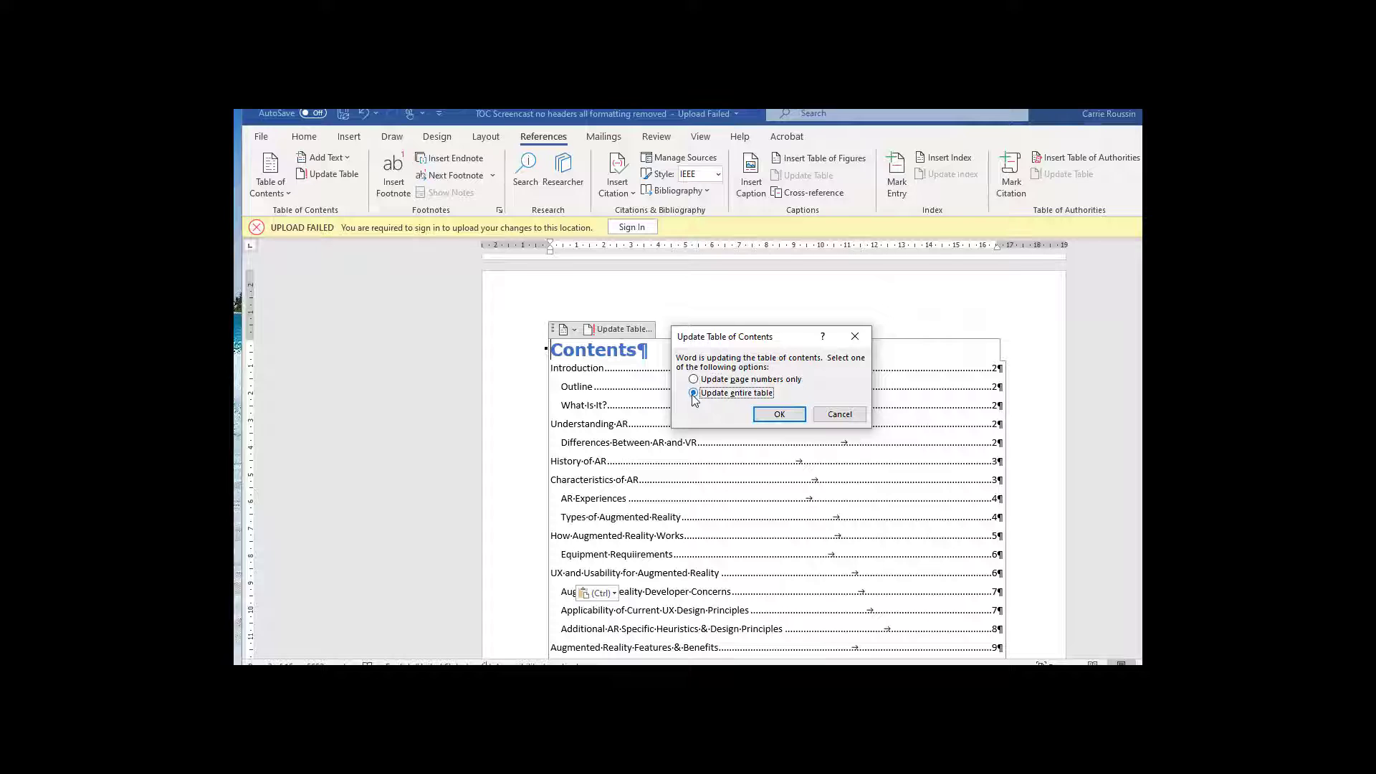
click(774, 416)
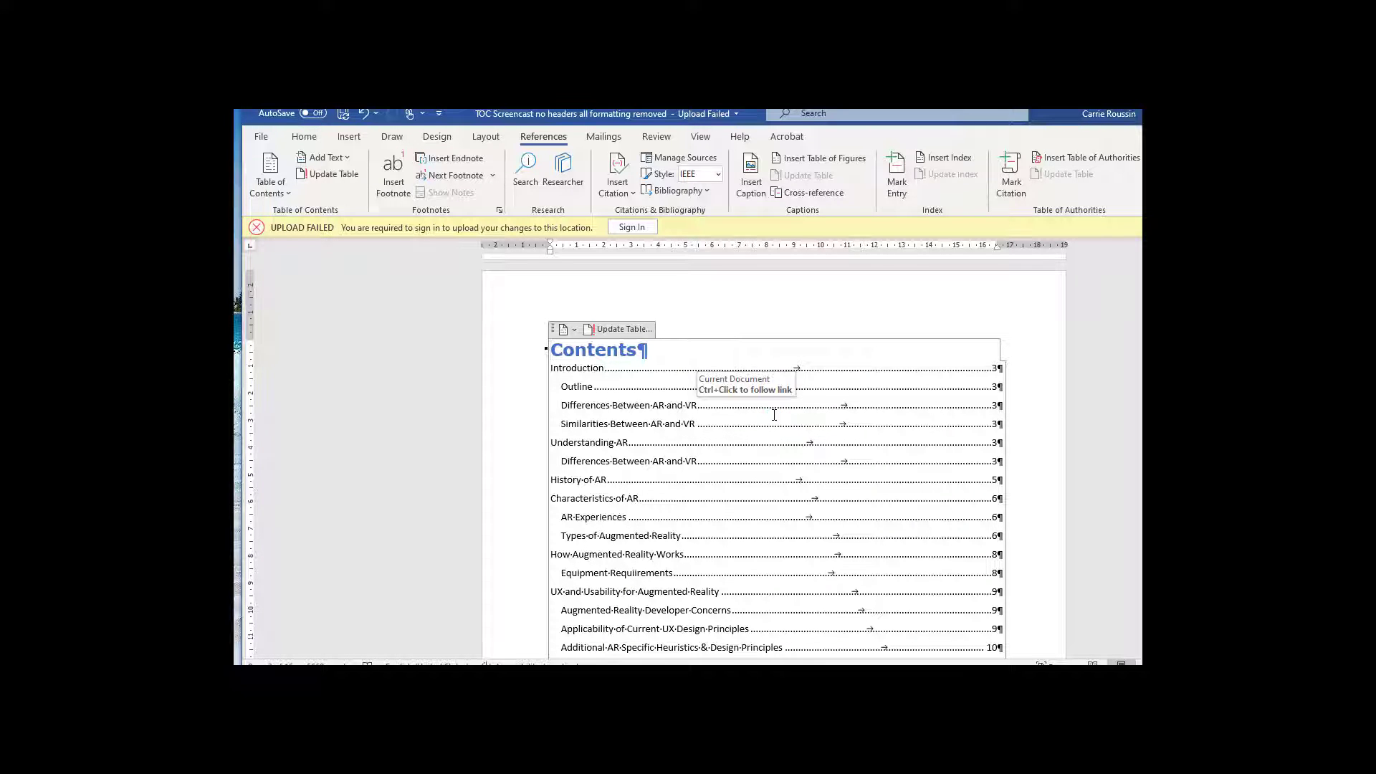